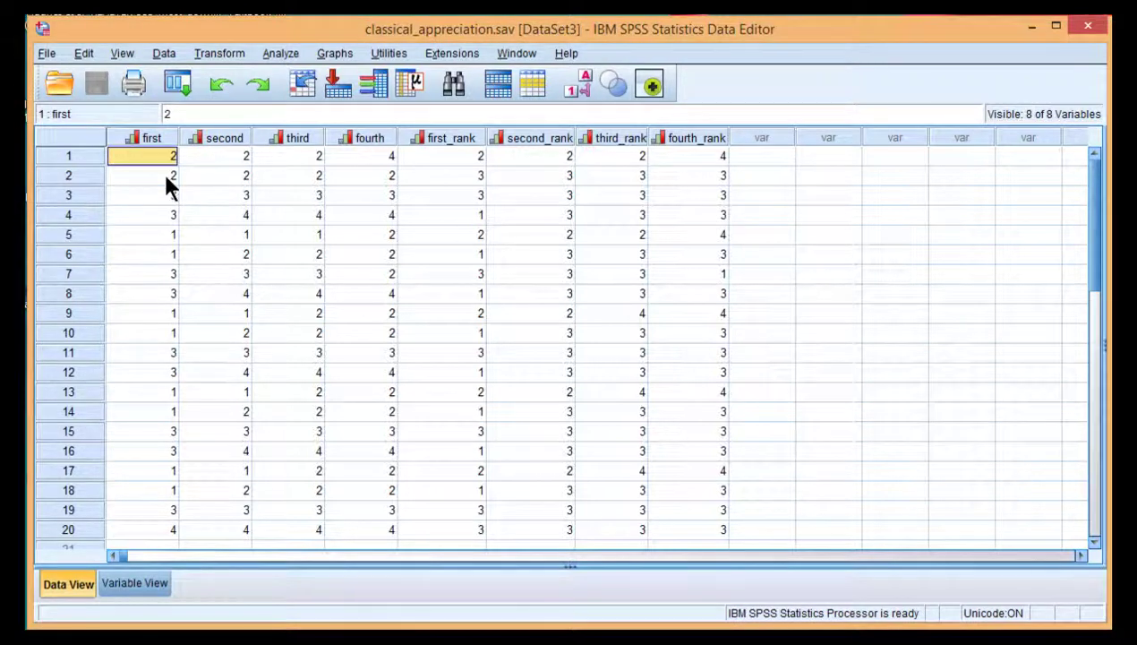
Inspect the first through fourth rating columns in the data grid
{"action": "left_click", "coordinate": [213, 175]}
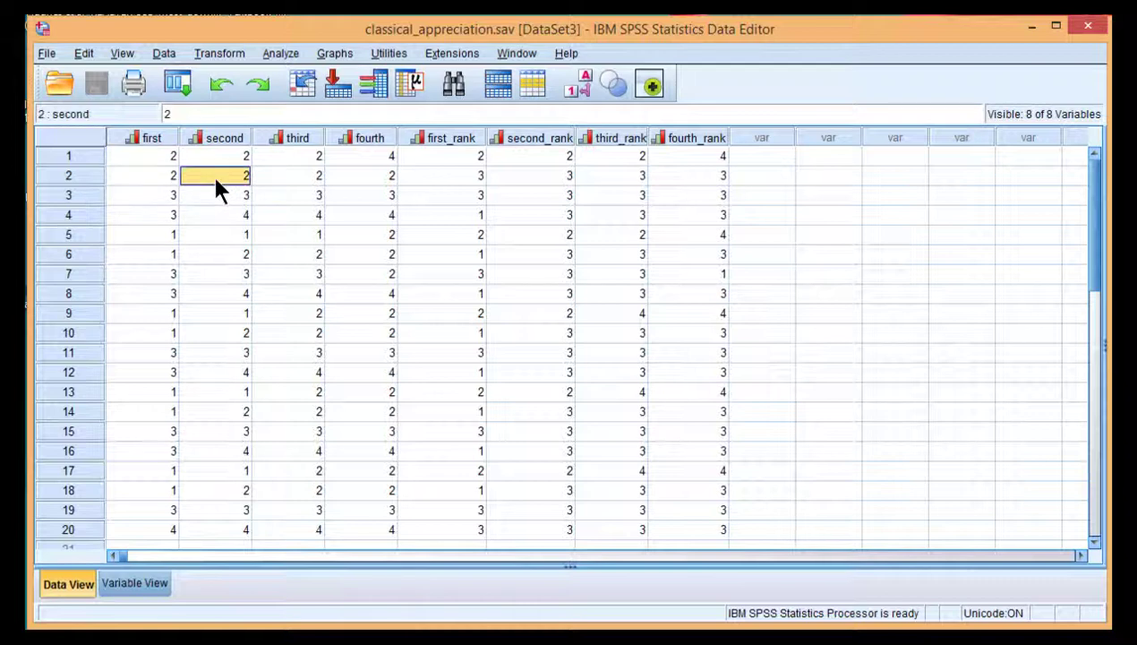
{"action": "left_click", "coordinate": [162, 163]}
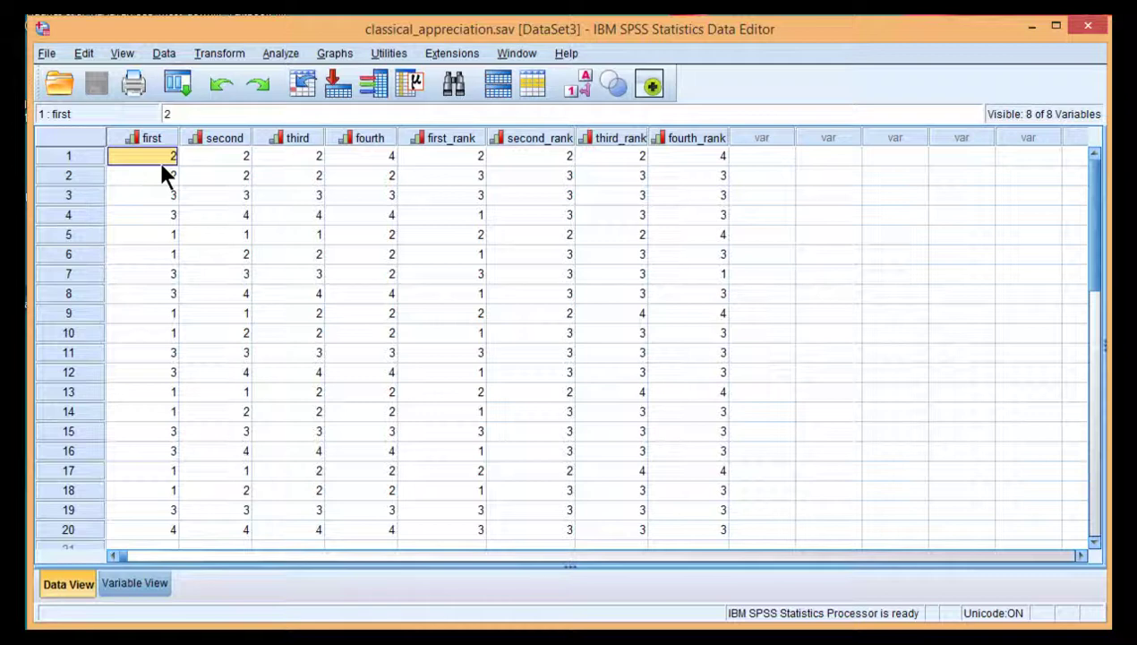
{"action": "left_click", "coordinate": [367, 157]}
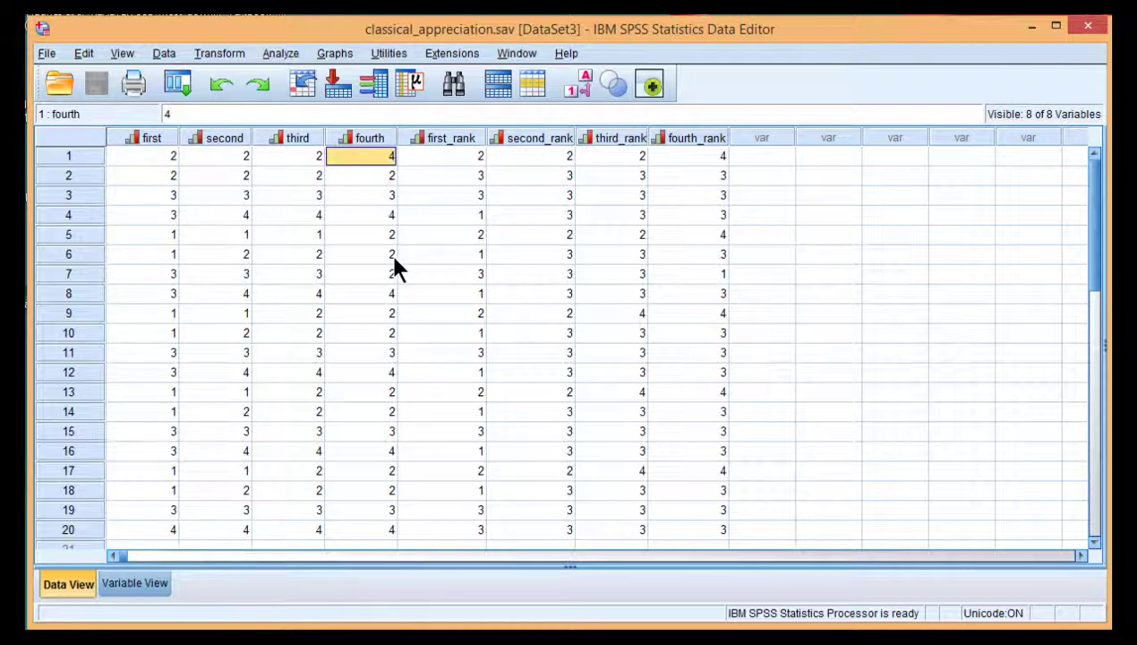
{"action": "left_click_drag", "start_coordinate": [148, 137], "coordinate": [361, 145]}
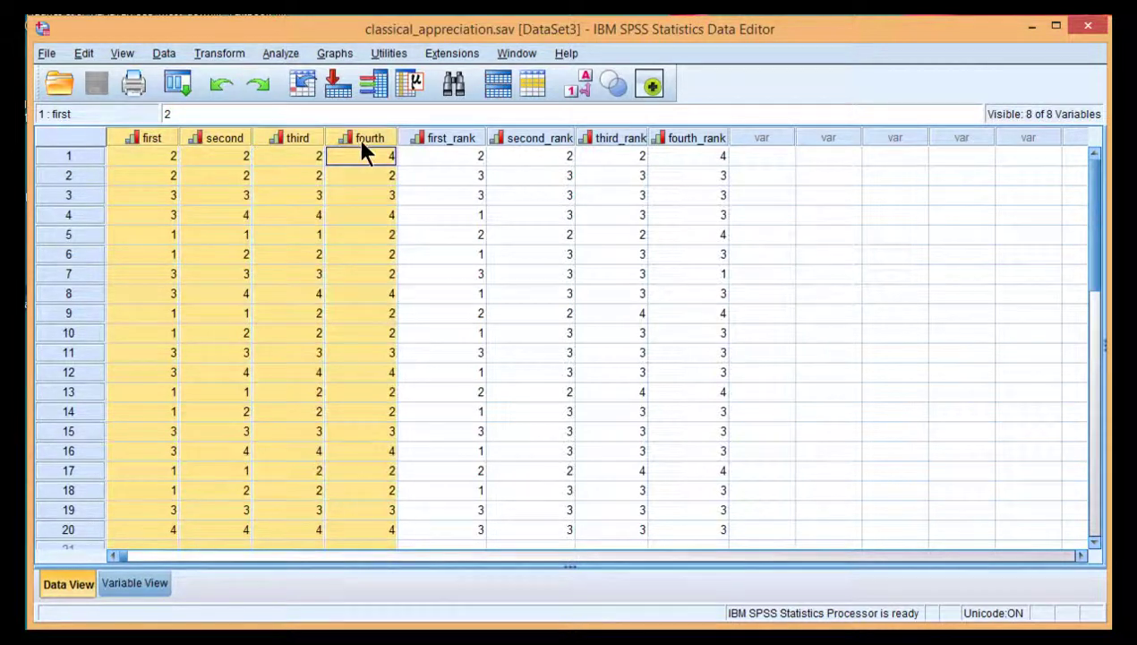
{"action": "left_click", "coordinate": [288, 162]}
Inspect the first_rank through fourth_rank columns, noting values like the 2.5 rank
{"action": "left_click_drag", "start_coordinate": [456, 139], "coordinate": [699, 154]}
{"action": "left_click", "coordinate": [697, 158]}
{"action": "left_click_drag", "start_coordinate": [446, 141], "coordinate": [661, 152]}
{"action": "left_click", "coordinate": [627, 158]}
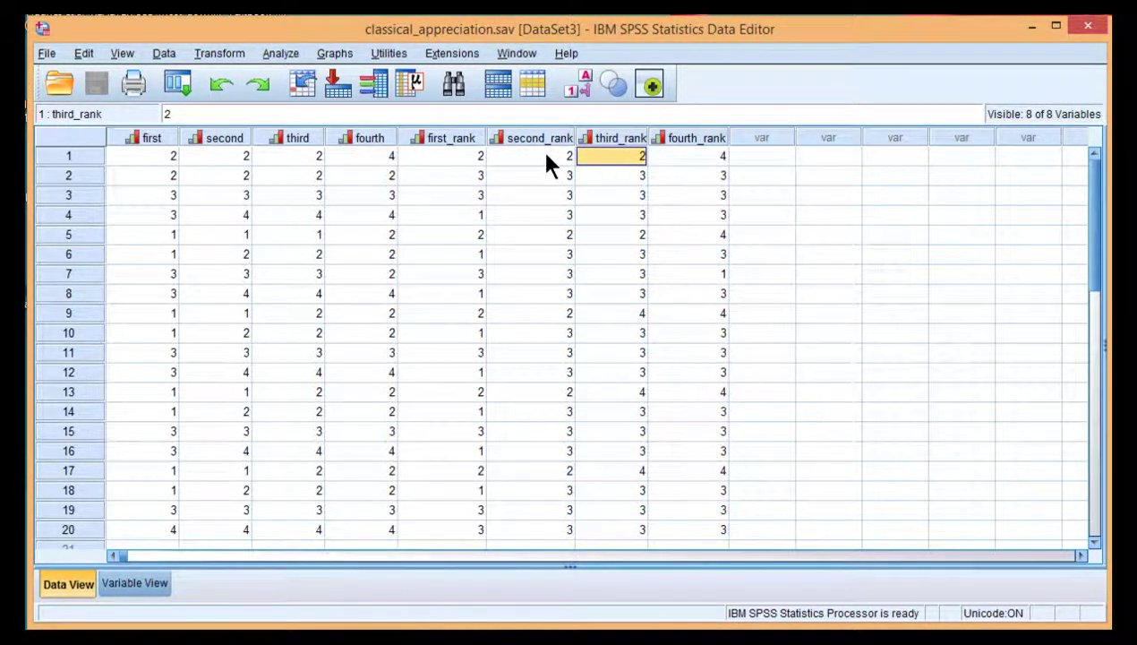
{"action": "left_click_drag", "start_coordinate": [446, 141], "coordinate": [671, 148]}
{"action": "left_click", "coordinate": [630, 158]}
{"action": "left_click_drag", "start_coordinate": [460, 137], "coordinate": [706, 141]}
{"action": "left_click", "coordinate": [620, 174]}
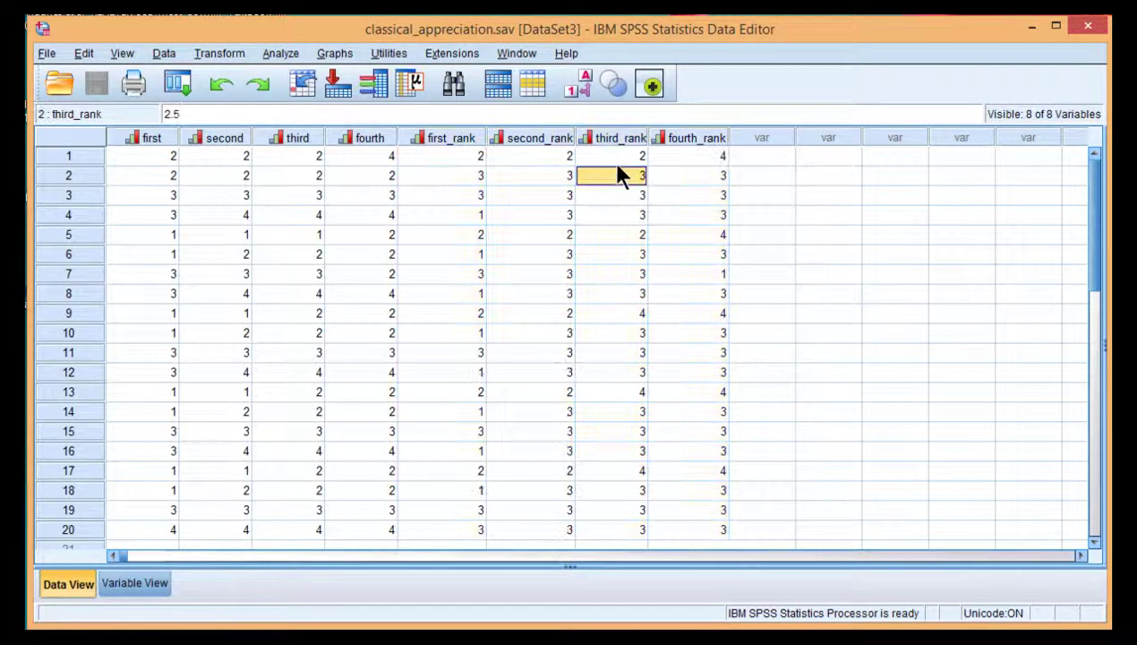
{"action": "left_click", "coordinate": [540, 164]}
Look over the four rating columns again, then reduce the selection to one cell
{"action": "left_click", "coordinate": [356, 149]}
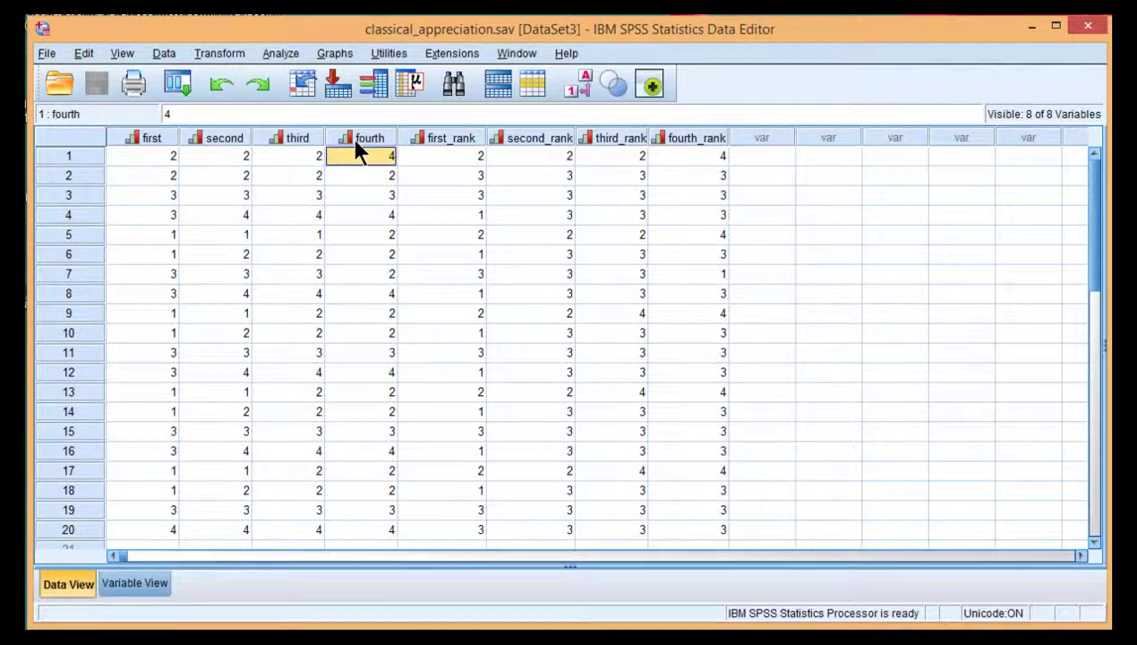
{"action": "left_click", "coordinate": [354, 141]}
{"action": "left_click", "coordinate": [304, 152]}
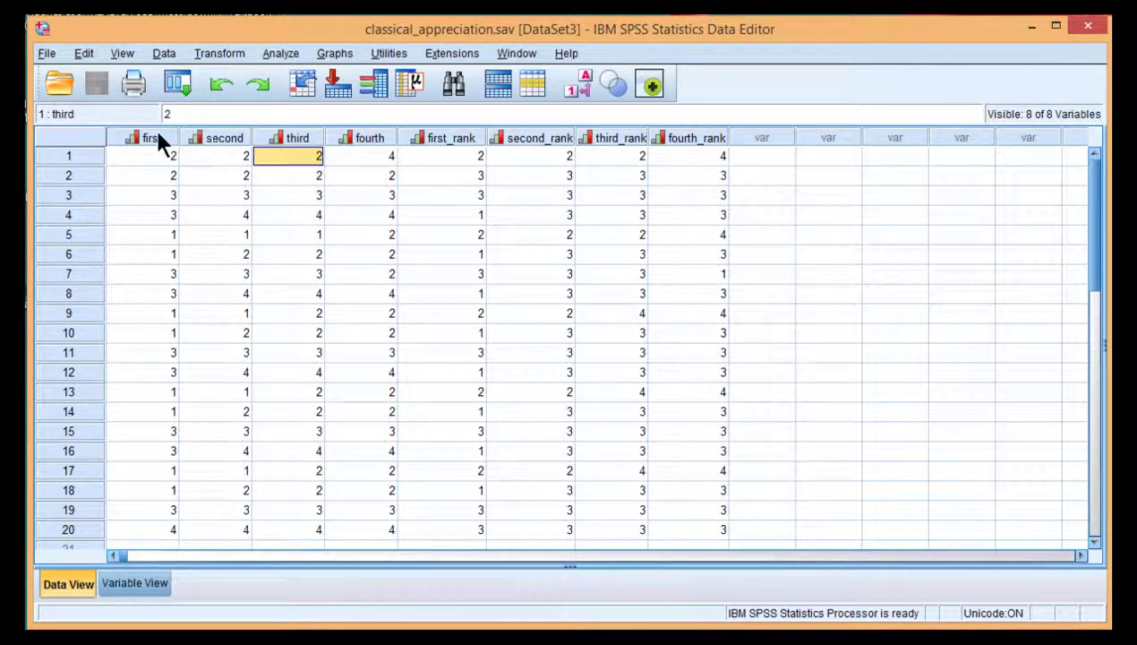
{"action": "left_click_drag", "start_coordinate": [158, 144], "coordinate": [335, 143]}
{"action": "left_click", "coordinate": [340, 154]}
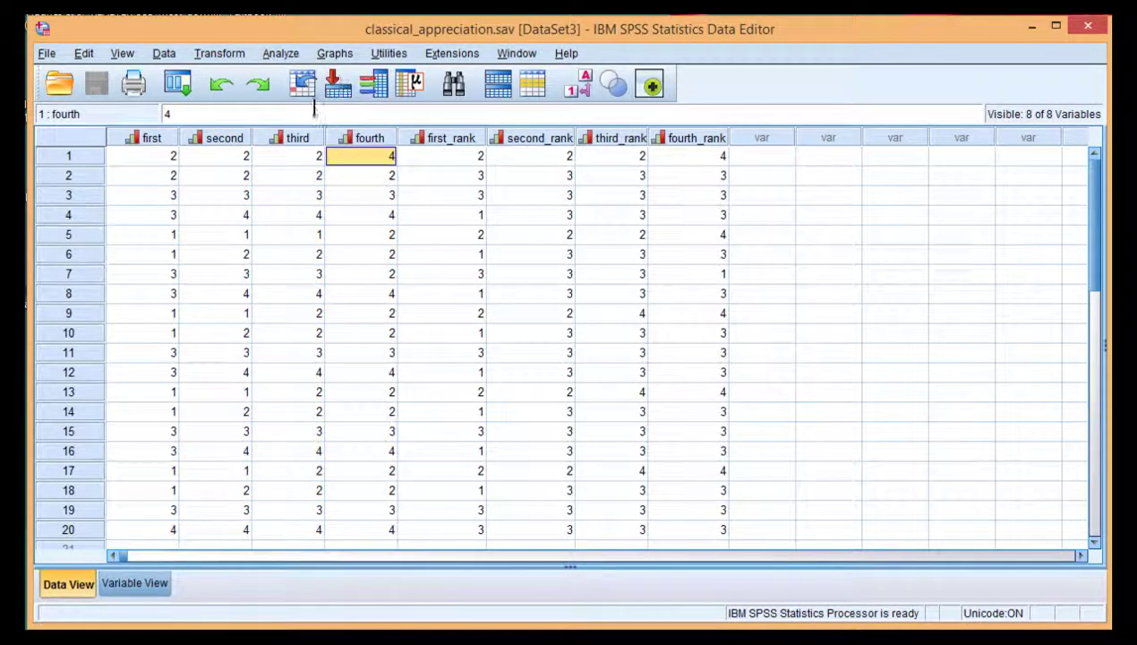
Open Tests for Several Related Samples with first through fourth as test variables
{"action": "left_click", "coordinate": [283, 52]}
{"action": "mouse_move", "coordinate": [436, 392]}
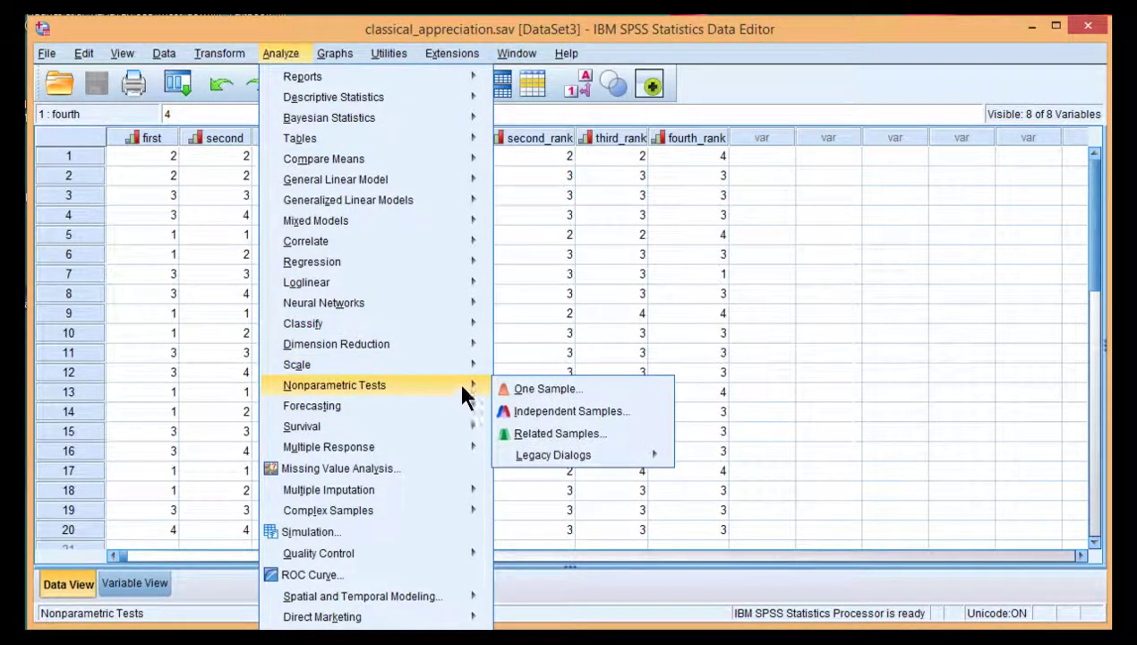
{"action": "mouse_move", "coordinate": [618, 456]}
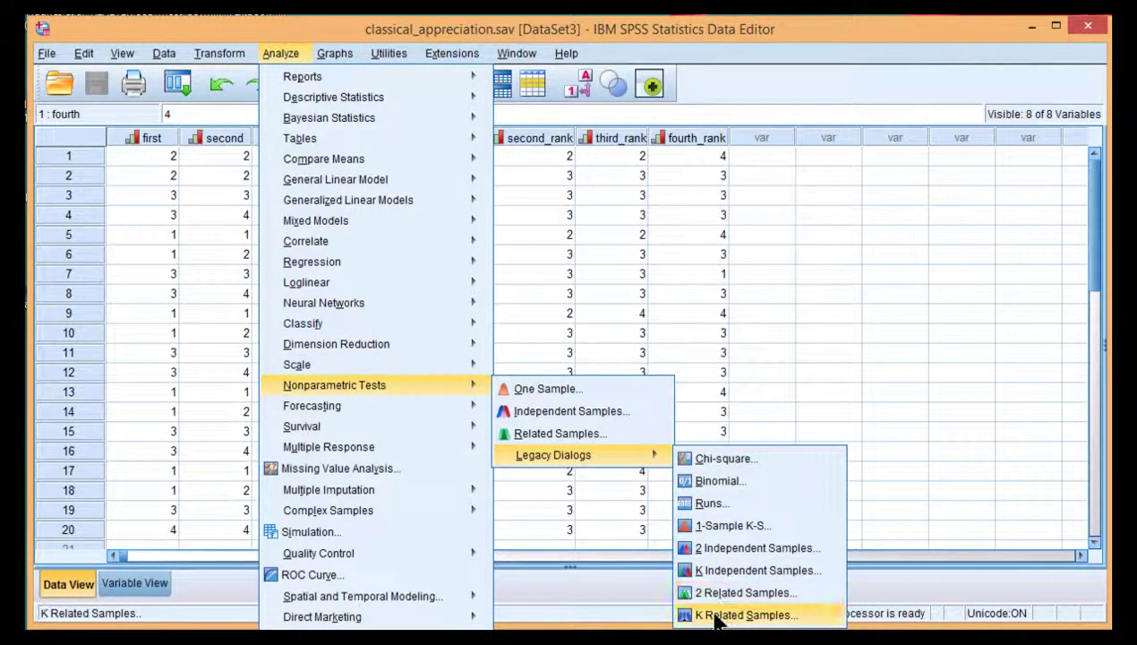
{"action": "left_click", "coordinate": [743, 614]}
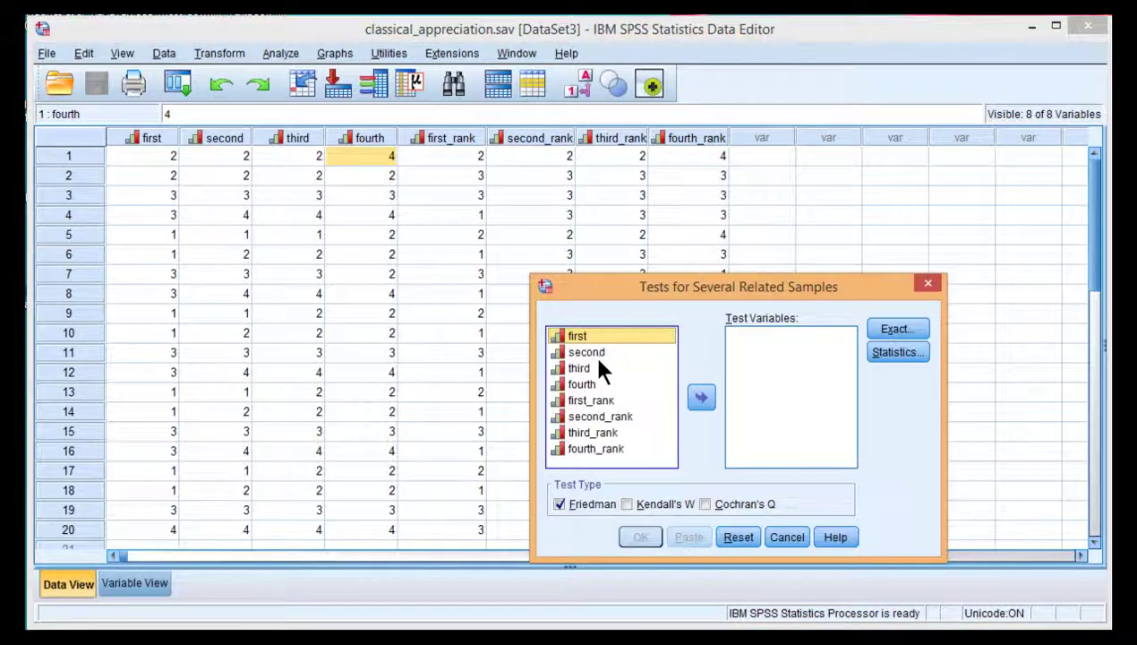
{"action": "left_click", "coordinate": [577, 385], "text": "shift"}
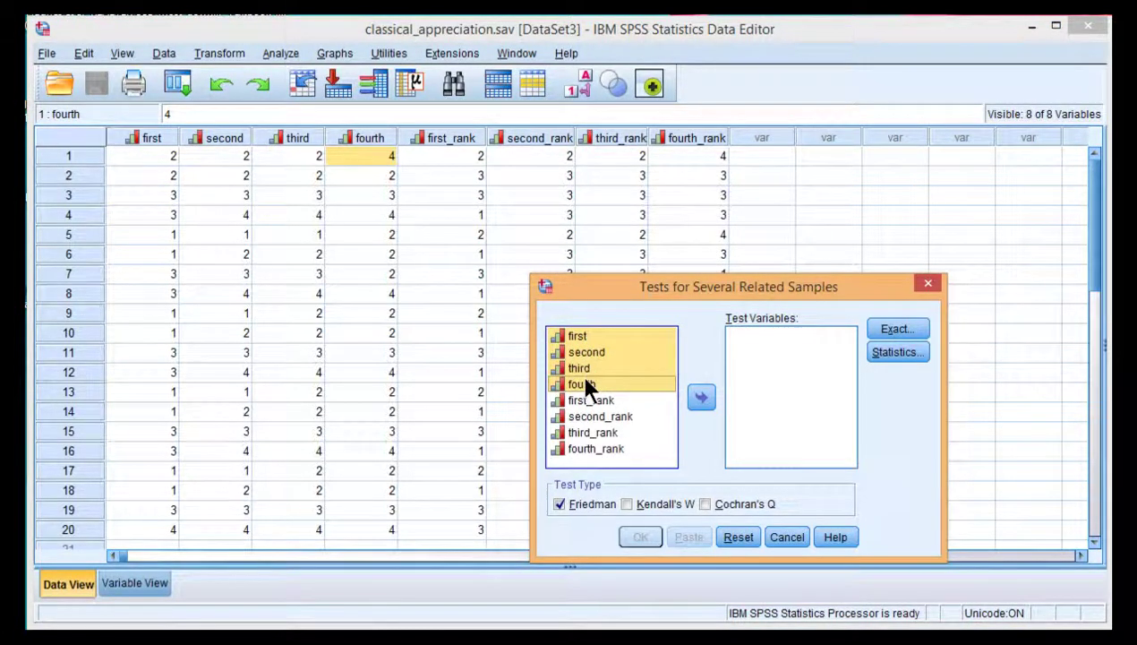
{"action": "left_click", "coordinate": [700, 397]}
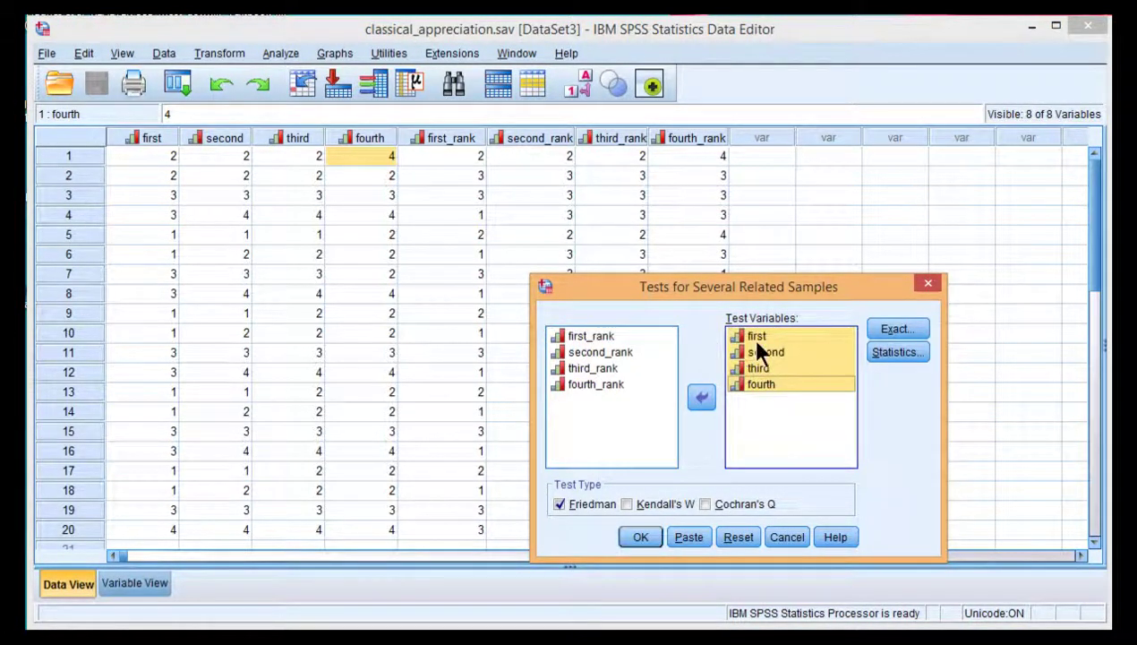
Request descriptive statistics and add Kendall's W alongside Friedman
{"action": "left_click", "coordinate": [882, 353]}
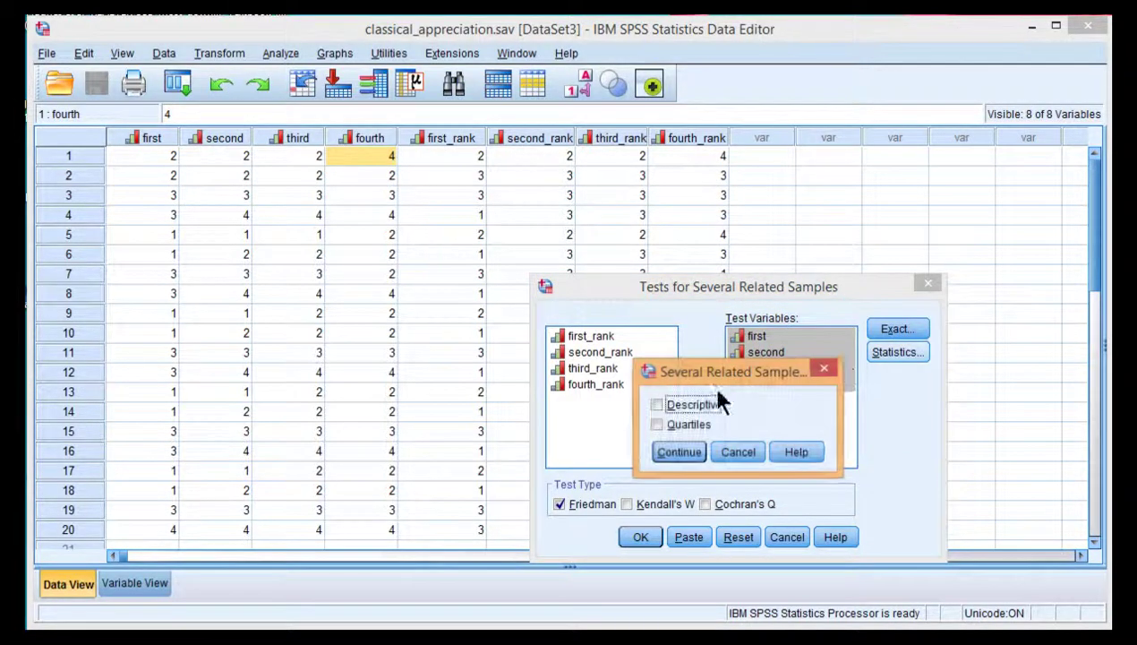
{"action": "left_click", "coordinate": [701, 405]}
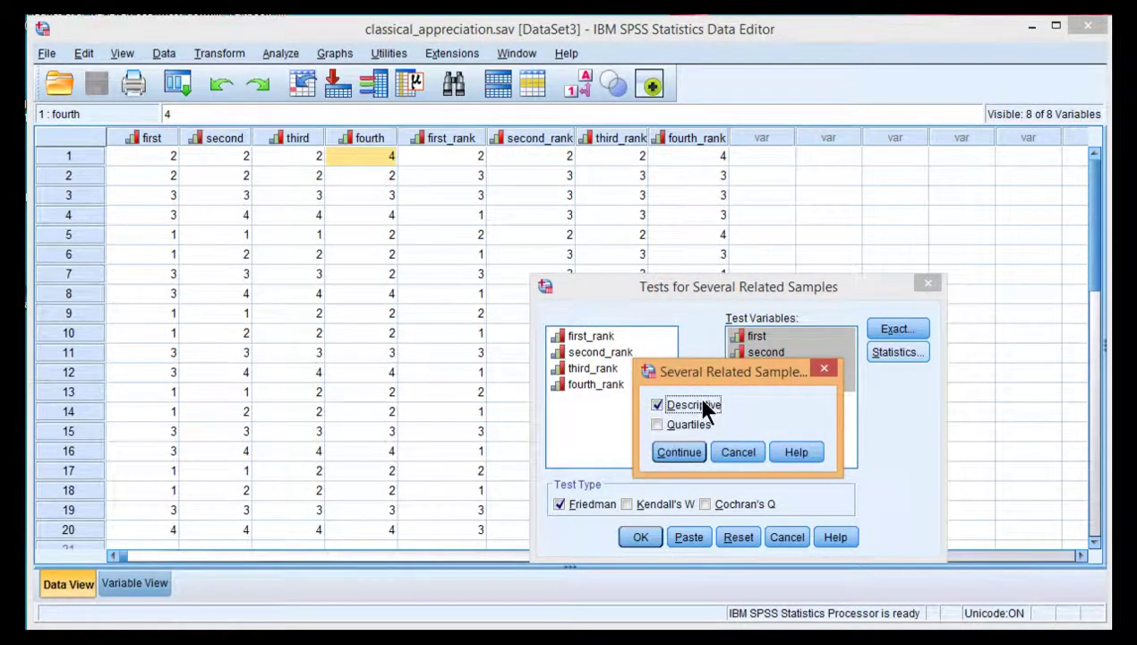
{"action": "left_click", "coordinate": [685, 453]}
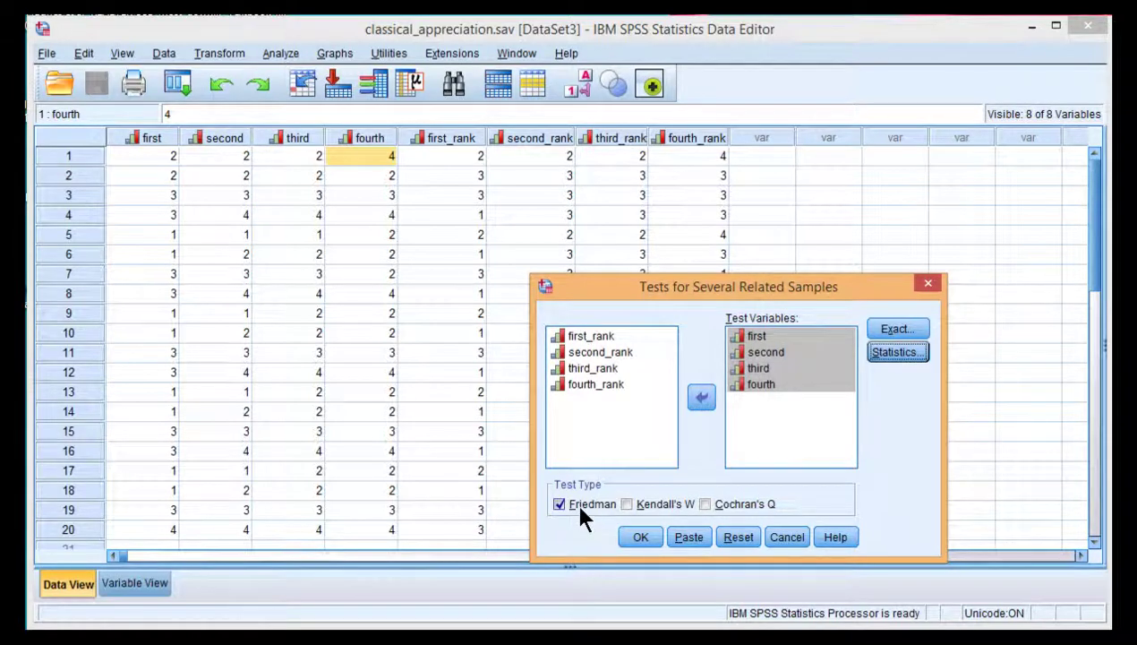
{"action": "left_click", "coordinate": [627, 504]}
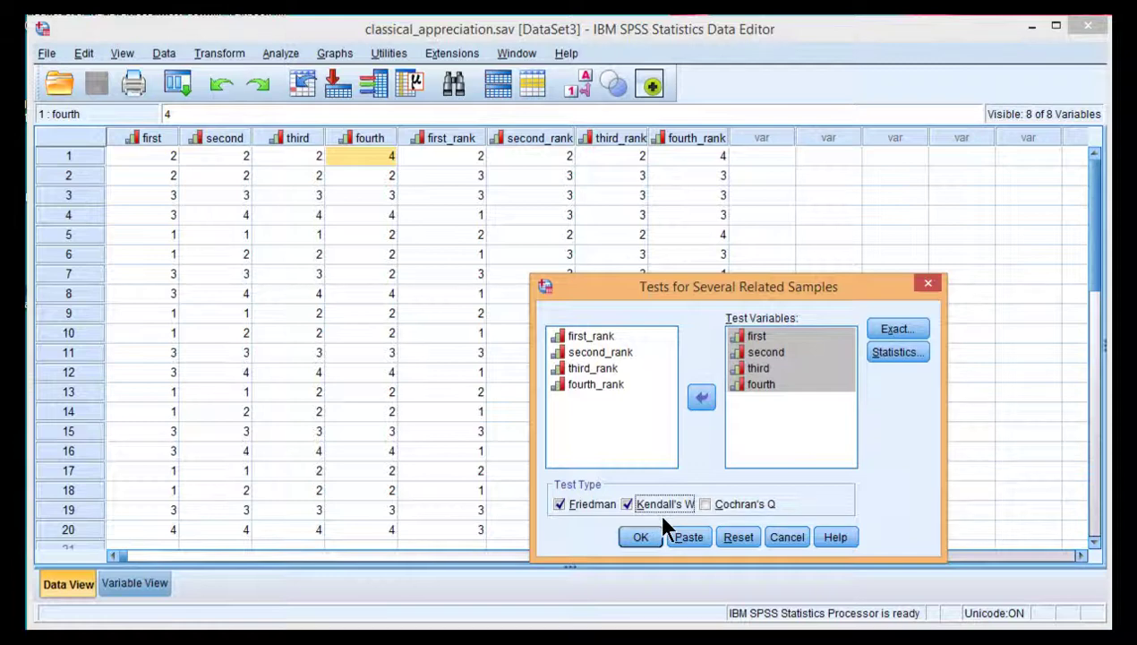
{"action": "left_click", "coordinate": [647, 535]}
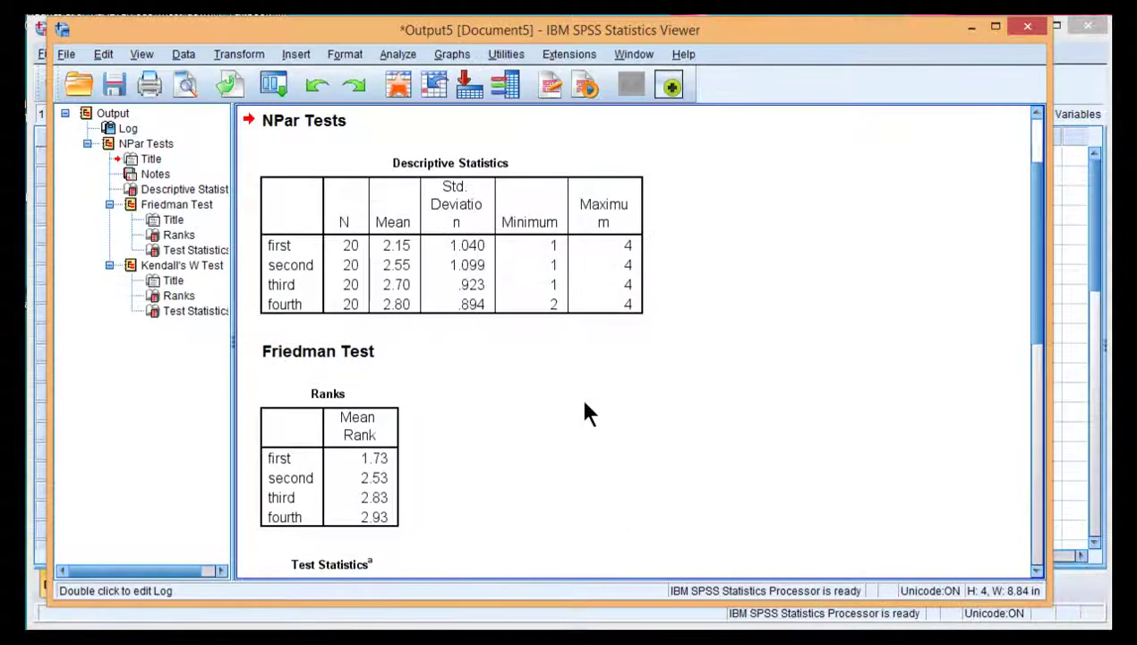
{"action": "left_click", "coordinate": [442, 239]}
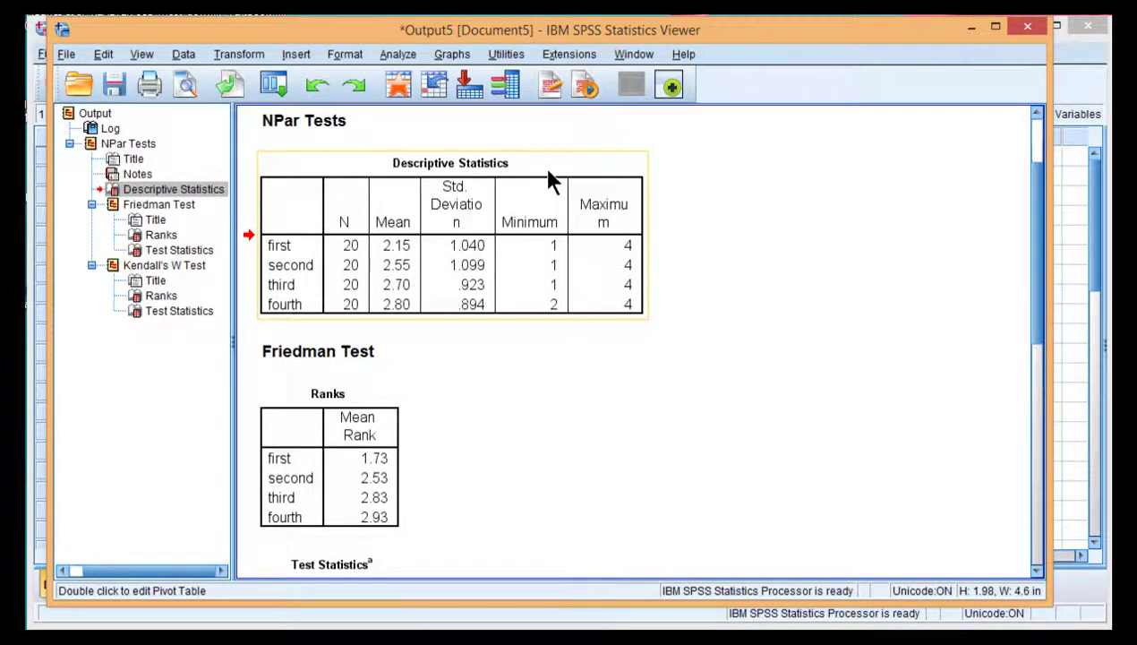
{"action": "left_click", "coordinate": [971, 27]}
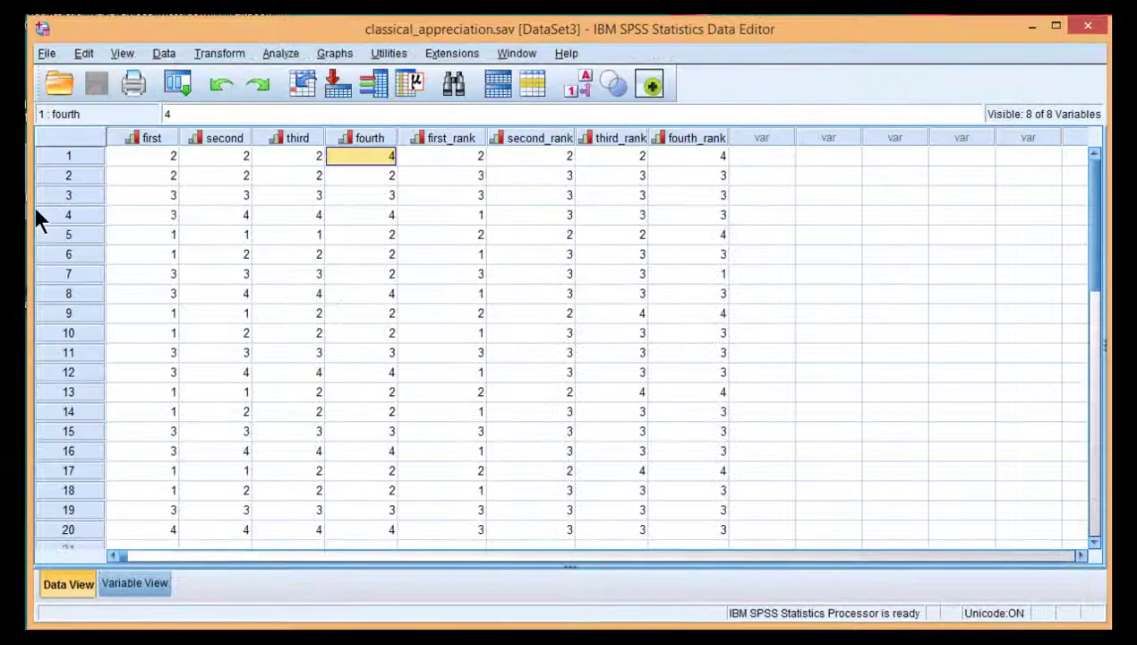
{"action": "key", "text": "Down"}
{"action": "key", "text": "Down"}
{"action": "left_click", "coordinate": [356, 170]}
{"action": "left_click", "coordinate": [355, 152]}
{"action": "left_click", "coordinate": [302, 152]}
{"action": "left_click", "coordinate": [223, 158]}
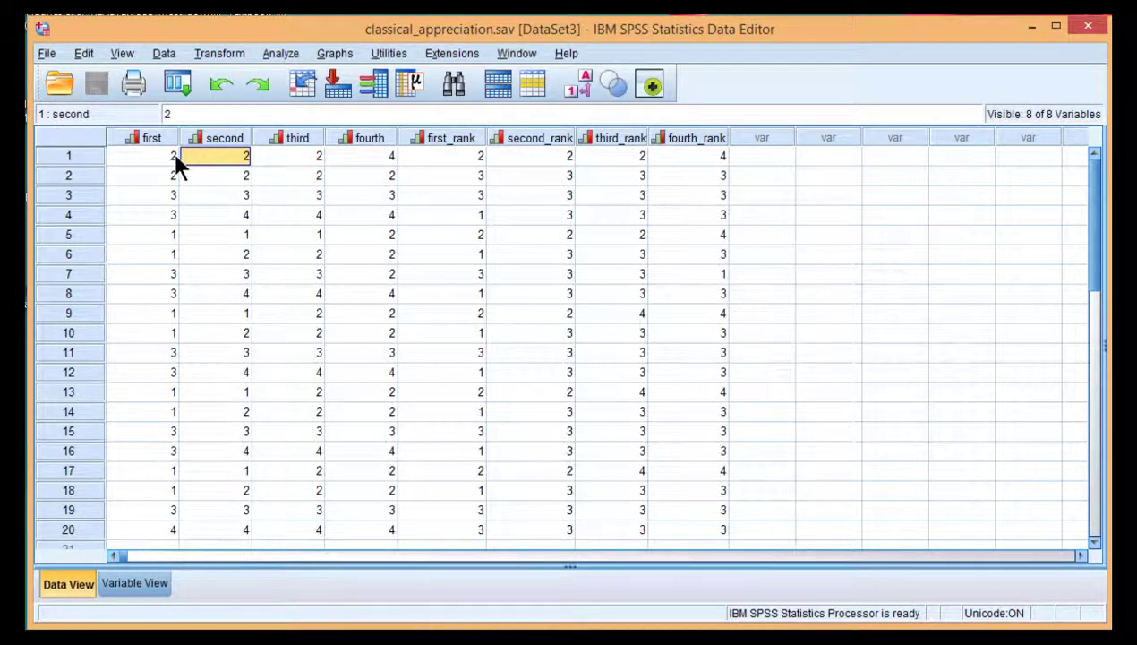
{"action": "scroll", "coordinate": [164, 304], "scroll_direction": "down", "scroll_amount": 5}
{"action": "scroll", "coordinate": [166, 318], "scroll_direction": "up", "scroll_amount": 5}
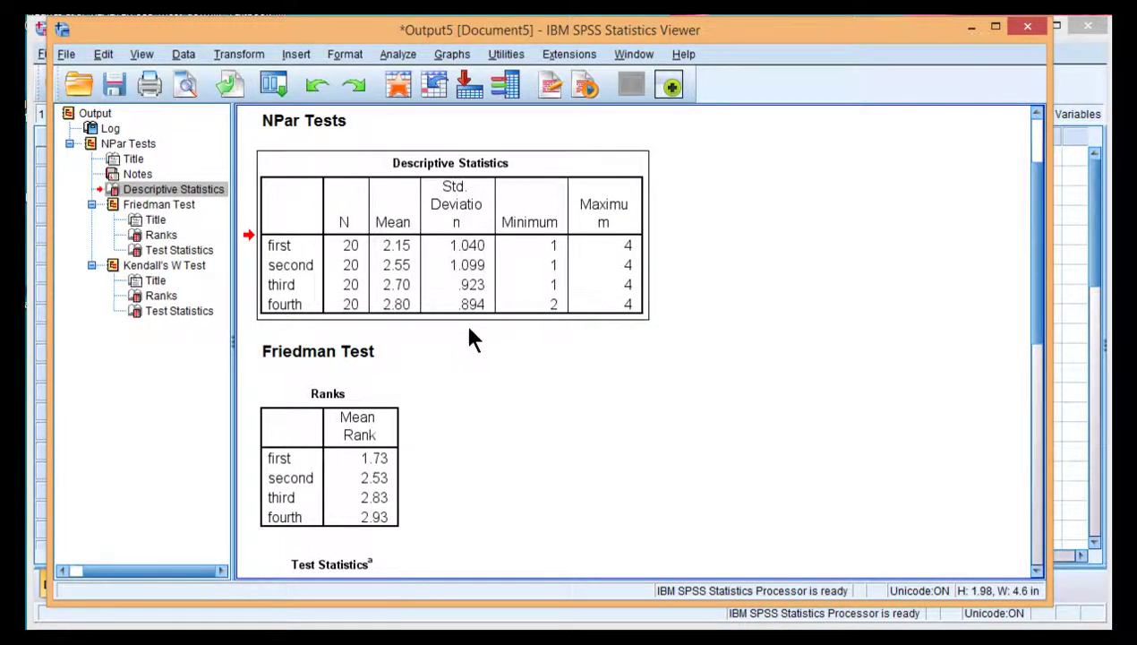
{"action": "scroll", "coordinate": [469, 337], "scroll_direction": "down", "scroll_amount": 3}
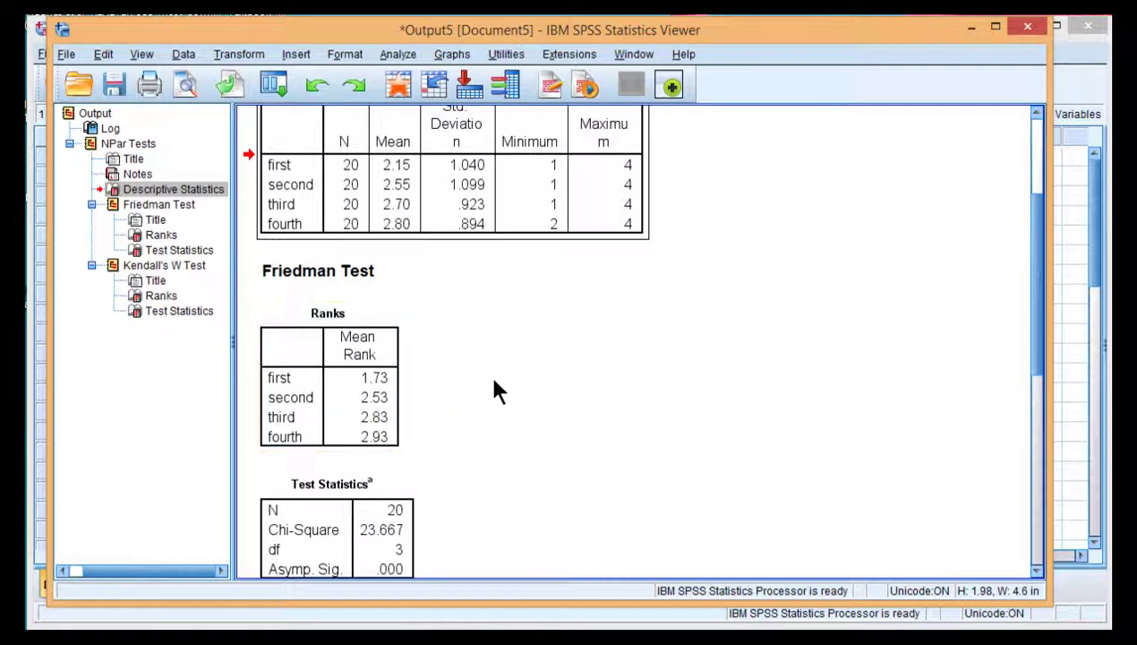
{"action": "scroll", "coordinate": [423, 383], "scroll_direction": "down", "scroll_amount": 2}
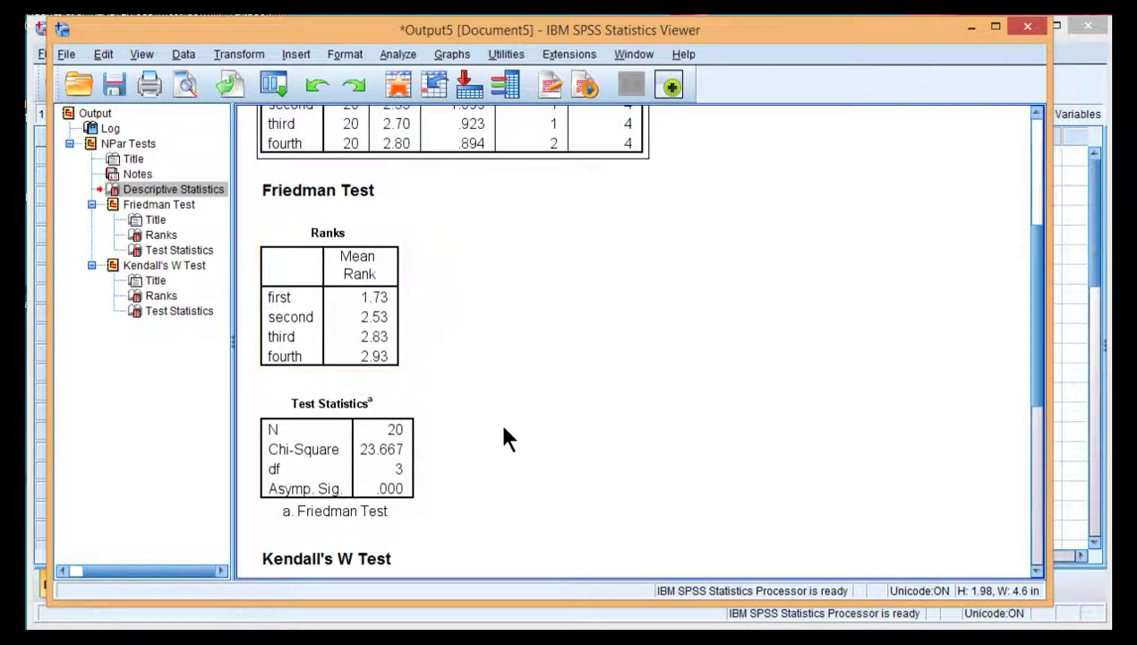
{"action": "scroll", "coordinate": [498, 419], "scroll_direction": "down", "scroll_amount": 2}
{"action": "left_click", "coordinate": [363, 372]}
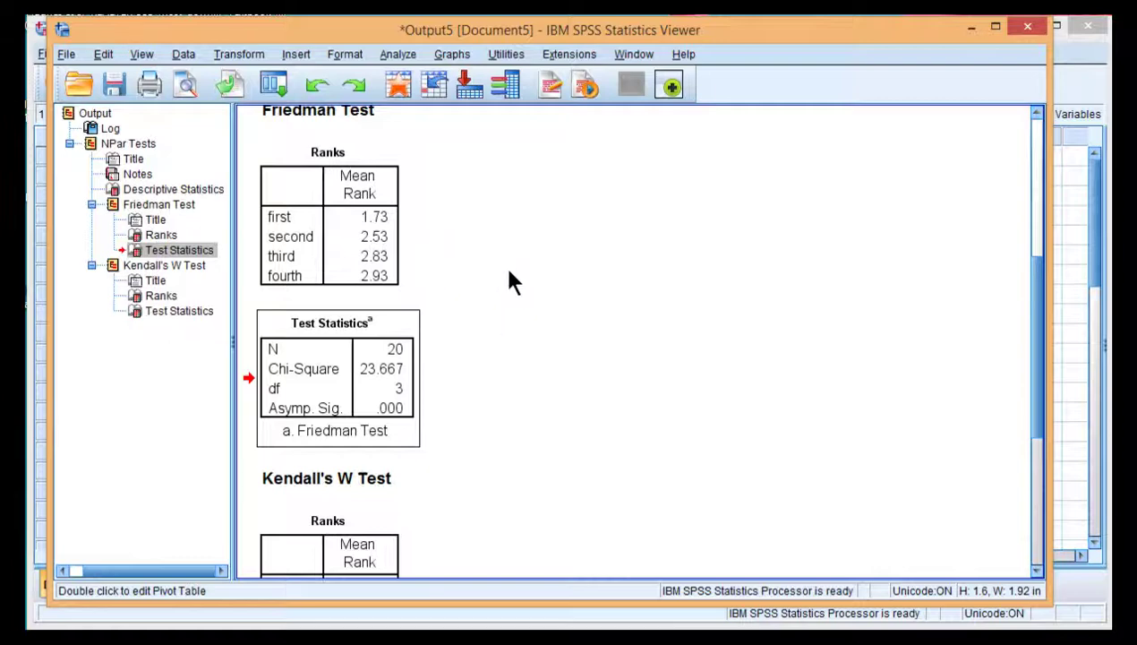
{"action": "scroll", "coordinate": [506, 309], "scroll_direction": "down", "scroll_amount": 2}
Review the Kendall's W results (chi-square 23.667, 3 df), then open the Analyze menu
{"action": "scroll", "coordinate": [490, 343], "scroll_direction": "down", "scroll_amount": 1}
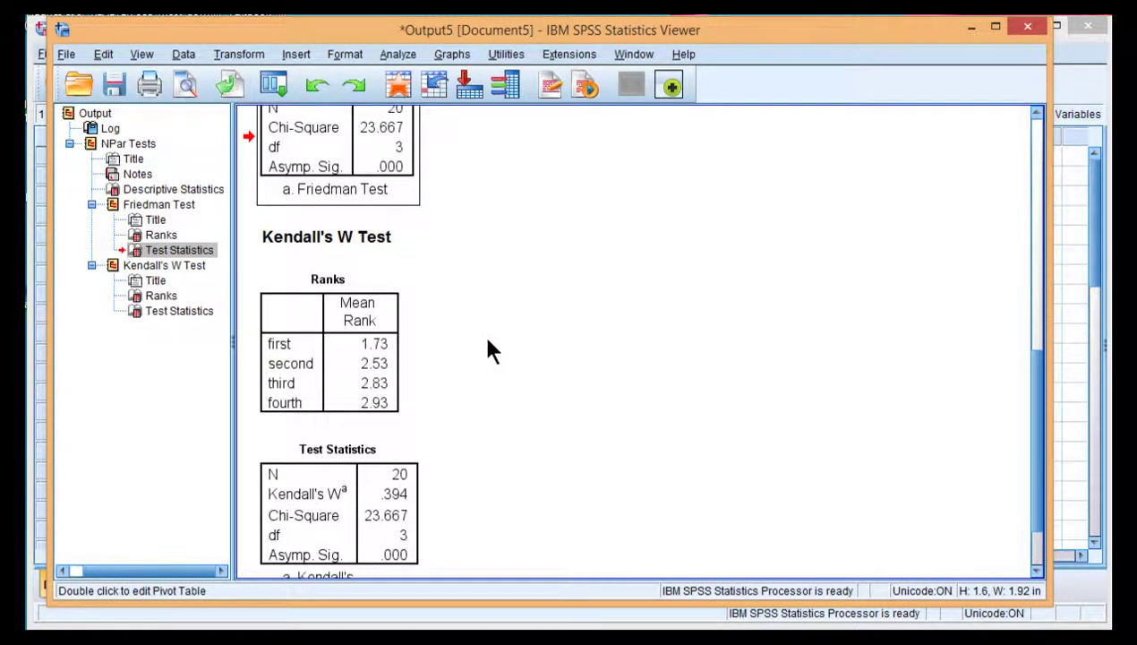
{"action": "left_click", "coordinate": [298, 238]}
{"action": "scroll", "coordinate": [484, 402], "scroll_direction": "down", "scroll_amount": 1}
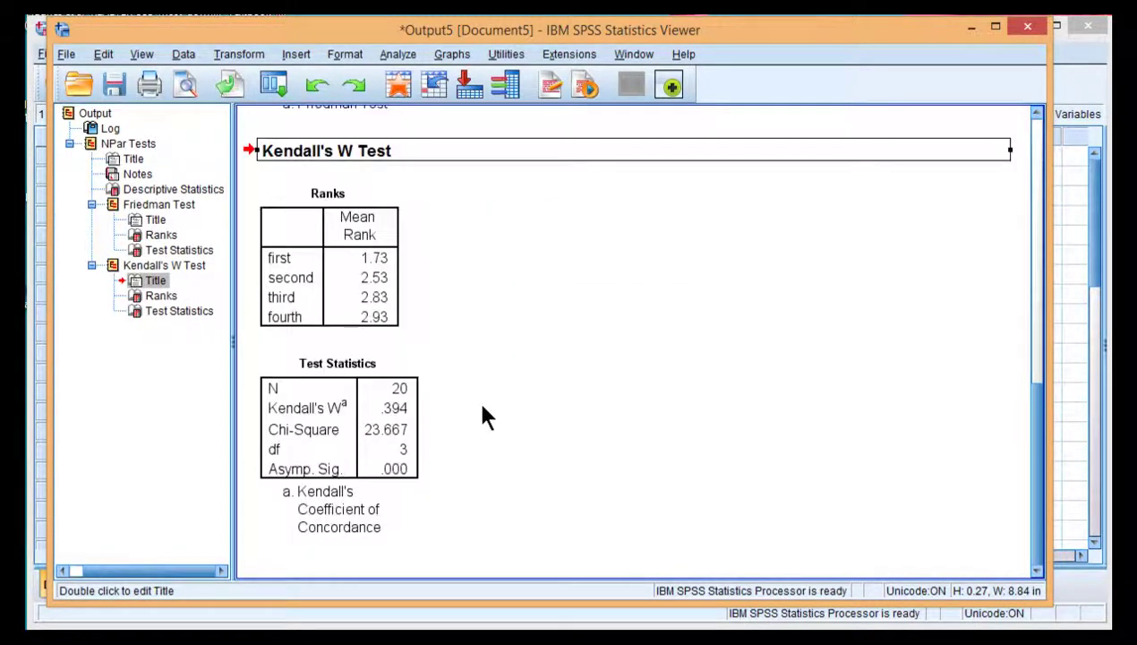
{"action": "left_click", "coordinate": [465, 414]}
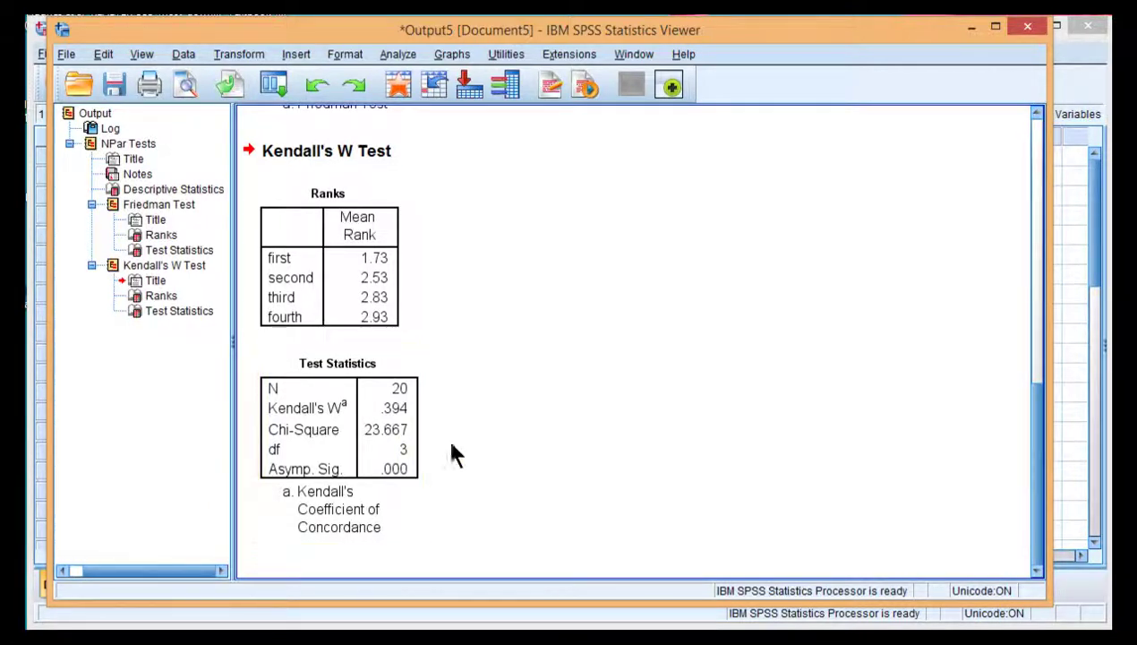
{"action": "scroll", "coordinate": [537, 444], "scroll_direction": "up", "scroll_amount": 3}
{"action": "scroll", "coordinate": [591, 419], "scroll_direction": "down", "scroll_amount": 3}
{"action": "scroll", "coordinate": [578, 394], "scroll_direction": "up", "scroll_amount": 3}
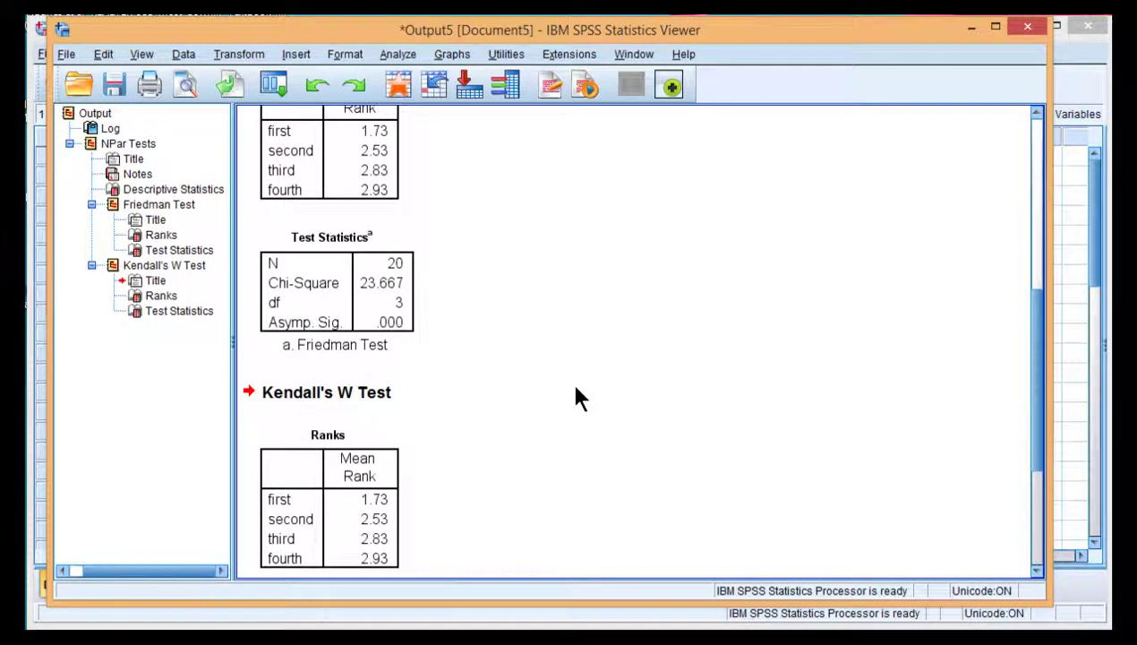
{"action": "scroll", "coordinate": [578, 395], "scroll_direction": "down", "scroll_amount": 3}
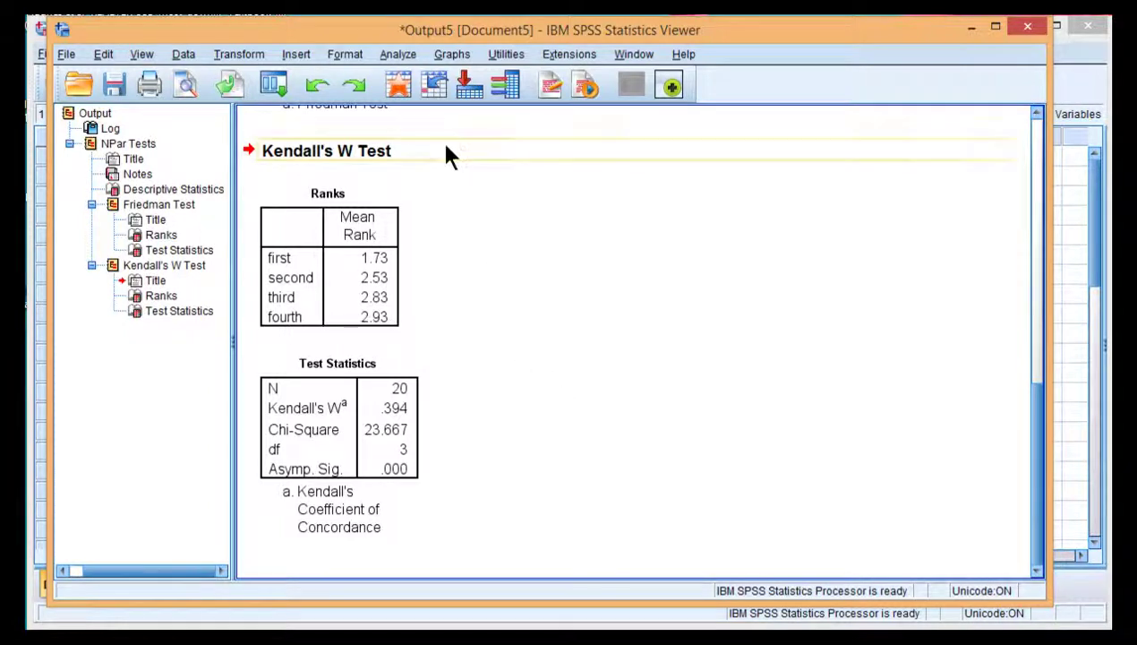
{"action": "left_click", "coordinate": [397, 54]}
Run Frequencies on first through fourth with the median statistic requested
{"action": "mouse_move", "coordinate": [452, 98]}
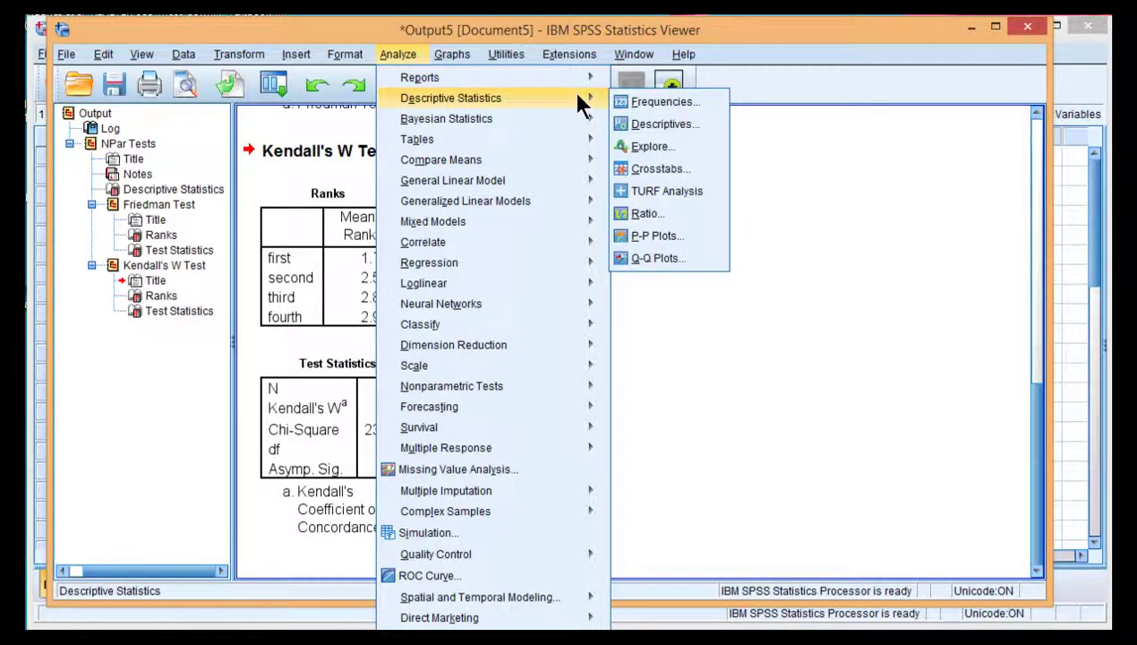
{"action": "left_click", "coordinate": [631, 102]}
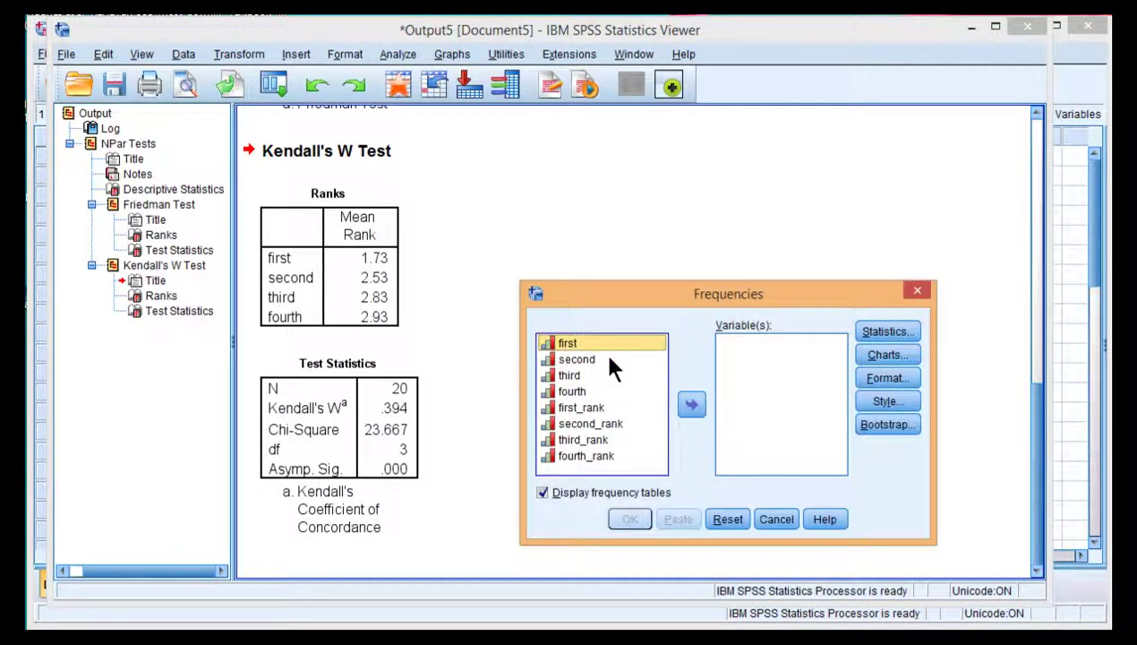
{"action": "left_click", "coordinate": [573, 392], "text": "shift"}
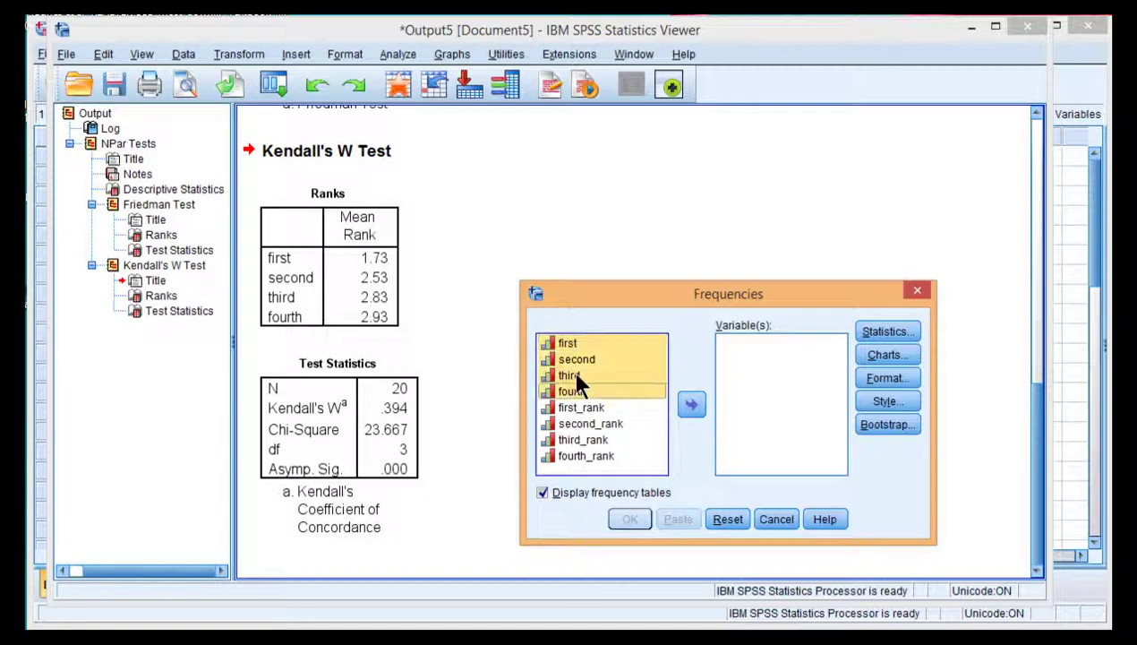
{"action": "left_click", "coordinate": [691, 404]}
{"action": "left_click", "coordinate": [880, 330]}
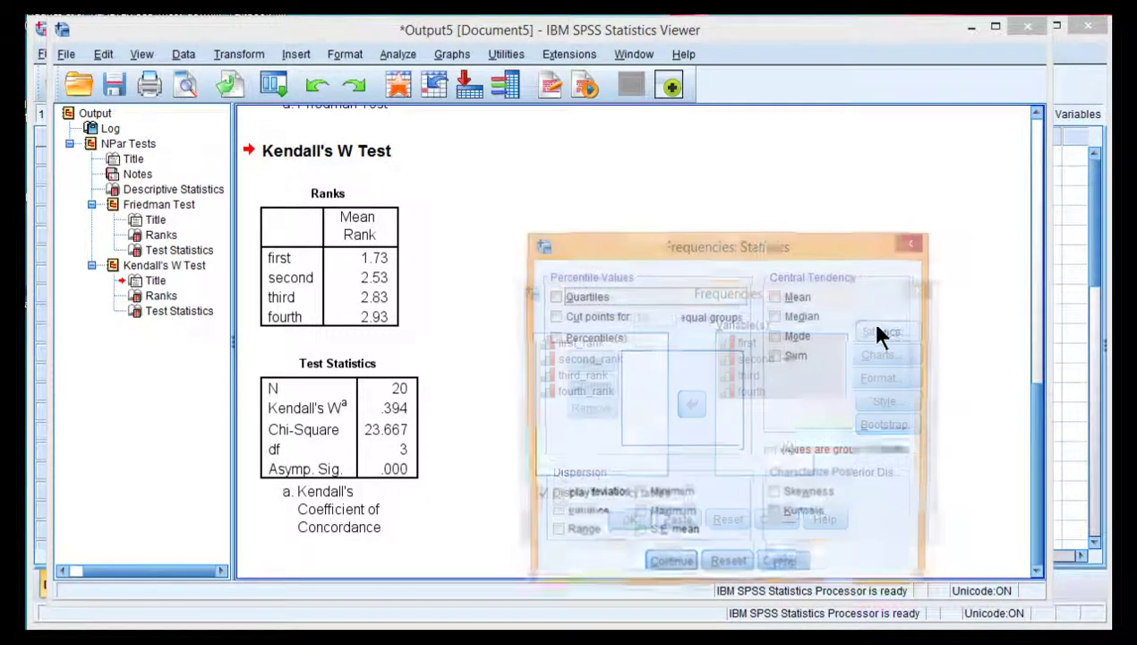
{"action": "left_click", "coordinate": [803, 319]}
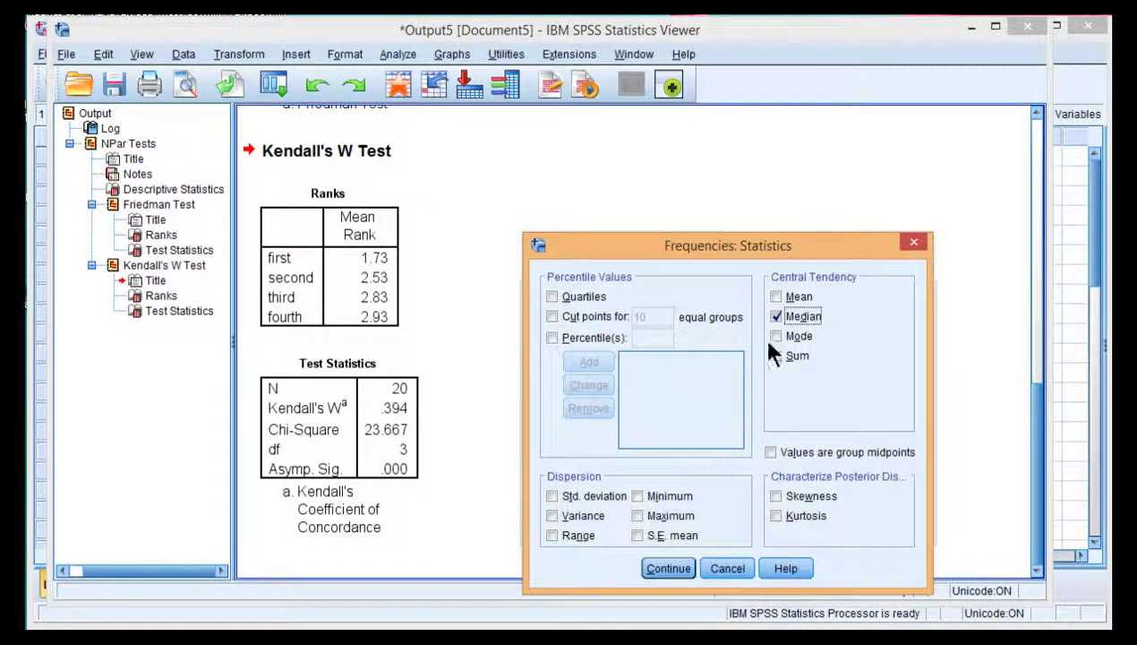
{"action": "left_click", "coordinate": [666, 569]}
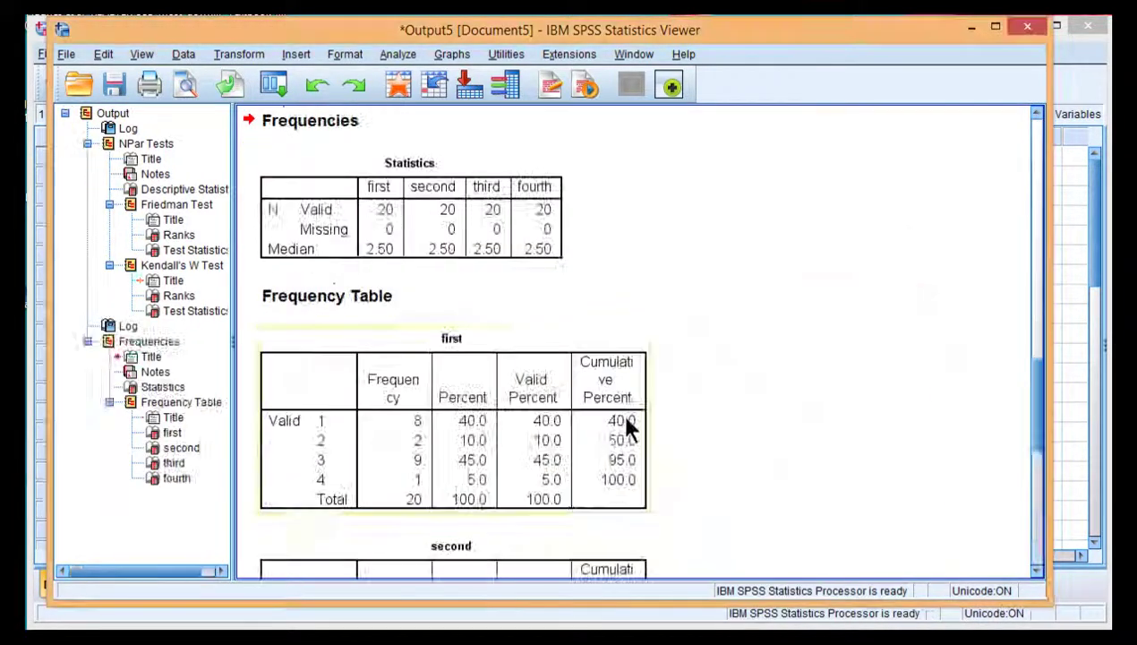
{"action": "scroll", "coordinate": [620, 411], "scroll_direction": "down", "scroll_amount": 3}
{"action": "scroll", "coordinate": [621, 412], "scroll_direction": "up", "scroll_amount": 4}
{"action": "left_click", "coordinate": [368, 326]}
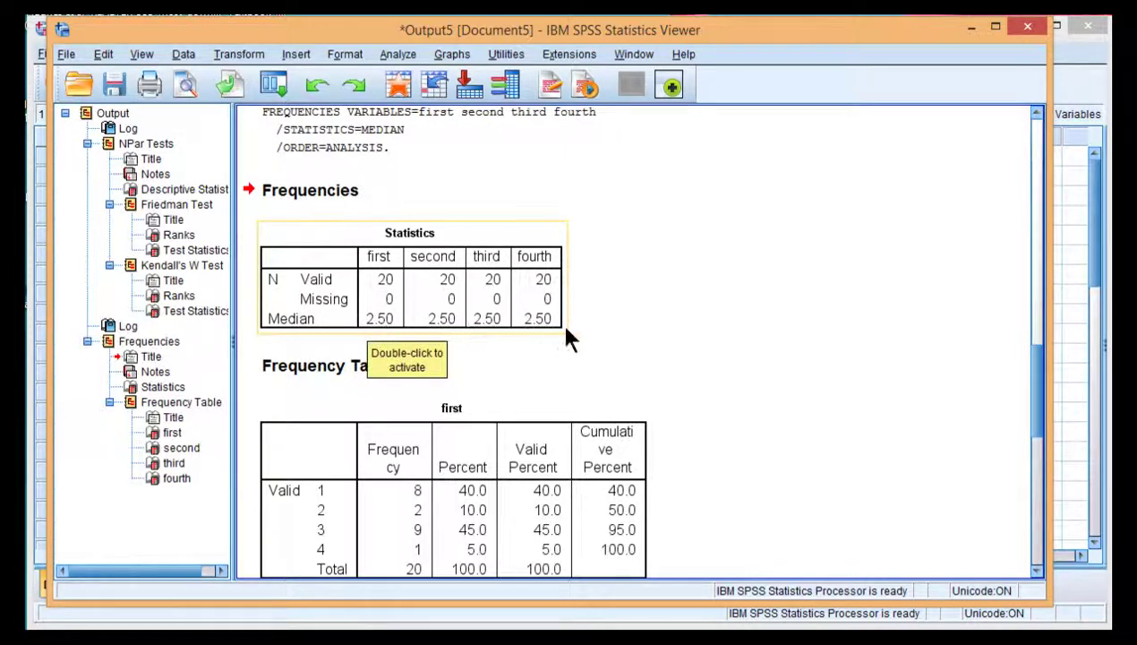
{"action": "scroll", "coordinate": [582, 373], "scroll_direction": "up", "scroll_amount": 5}
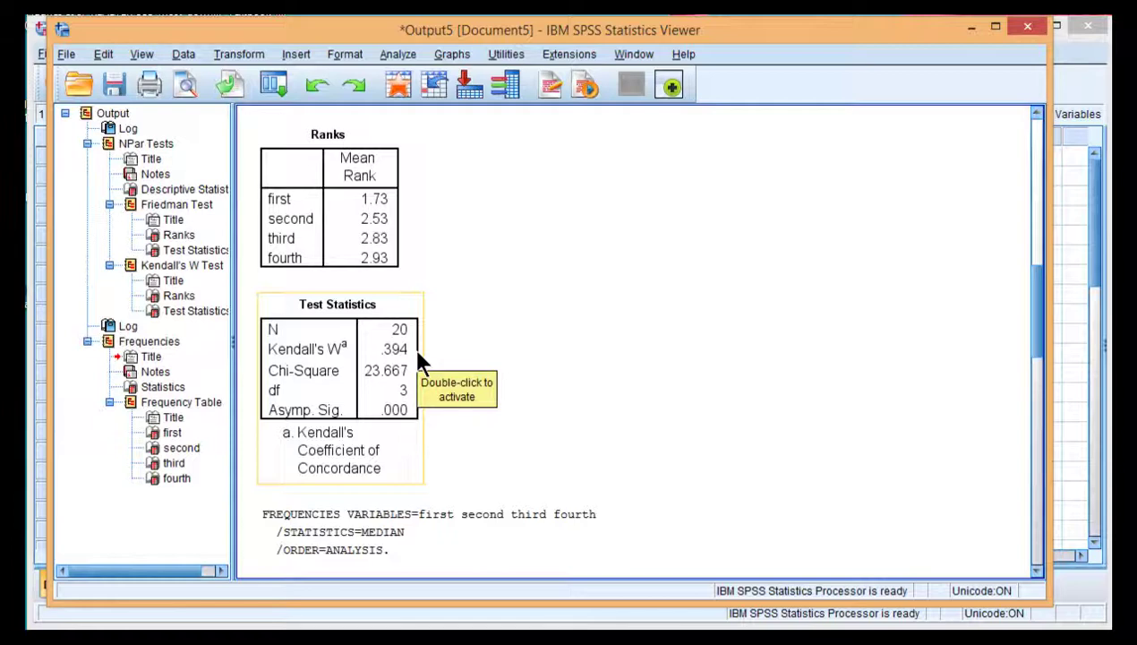
{"action": "scroll", "coordinate": [538, 403], "scroll_direction": "down", "scroll_amount": 5}
{"action": "left_click", "coordinate": [434, 379]}
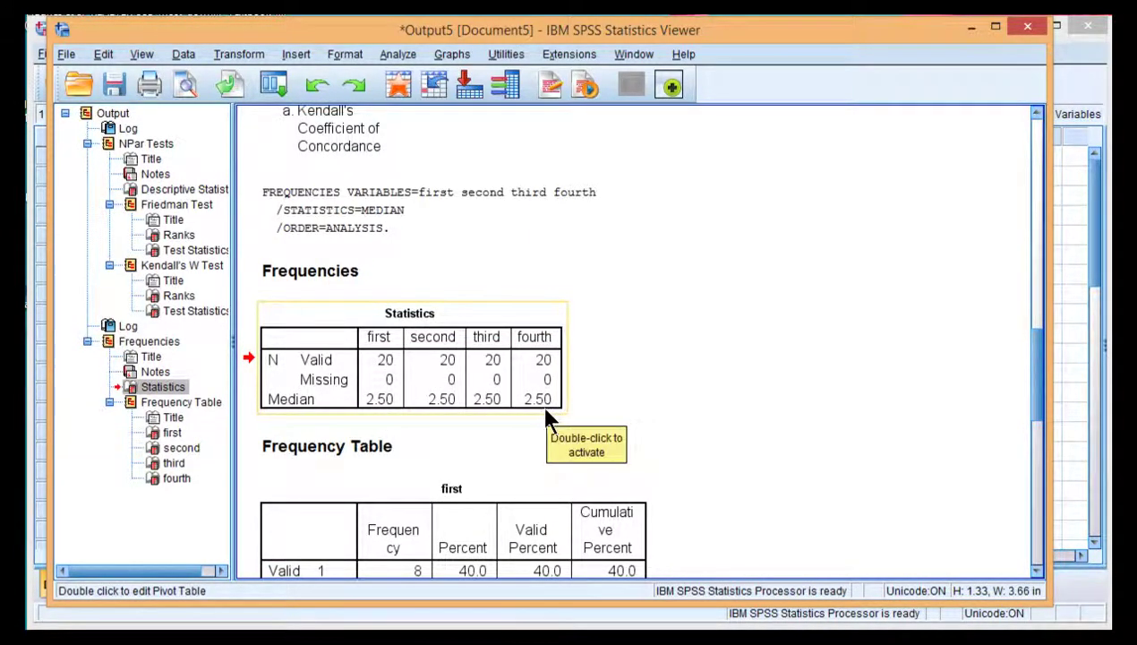
{"action": "scroll", "coordinate": [540, 402], "scroll_direction": "up", "scroll_amount": 5}
{"action": "scroll", "coordinate": [542, 411], "scroll_direction": "down", "scroll_amount": 3}
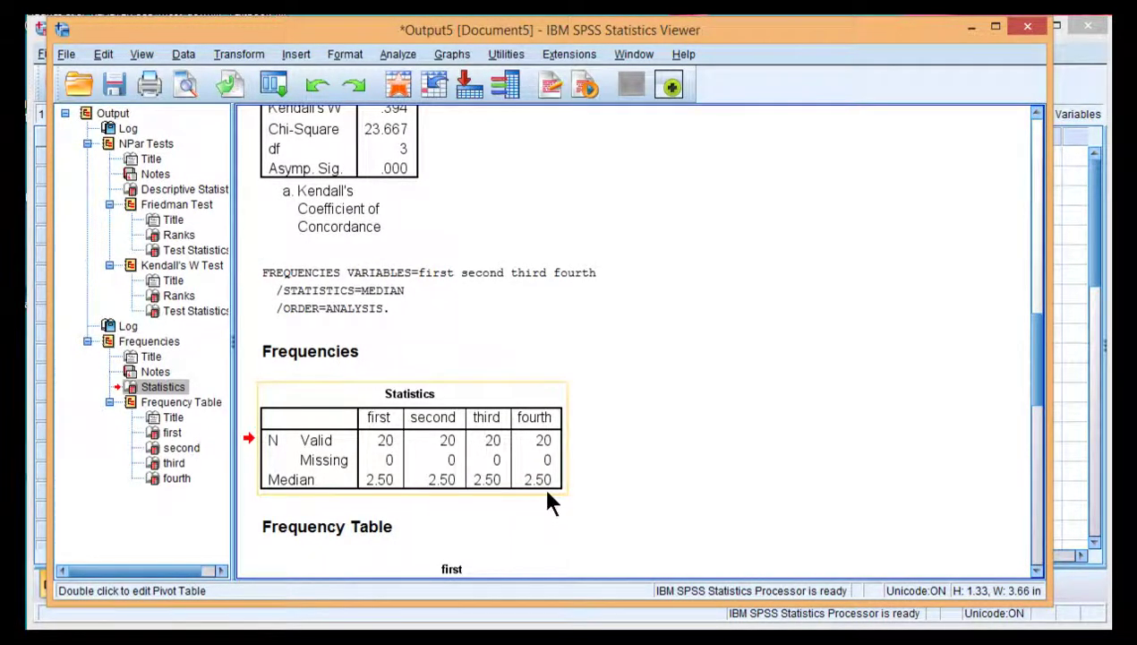
{"action": "scroll", "coordinate": [545, 502], "scroll_direction": "up", "scroll_amount": 5}
{"action": "left_click", "coordinate": [371, 396]}
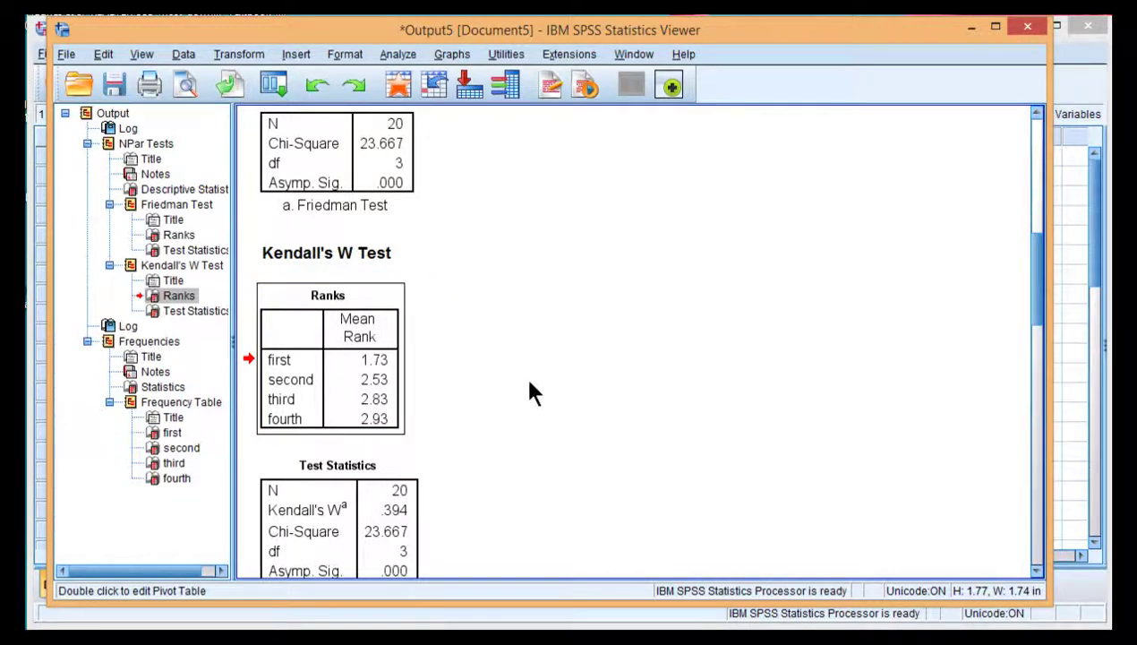
{"action": "scroll", "coordinate": [528, 367], "scroll_direction": "down", "scroll_amount": 2}
{"action": "left_click", "coordinate": [626, 453]}
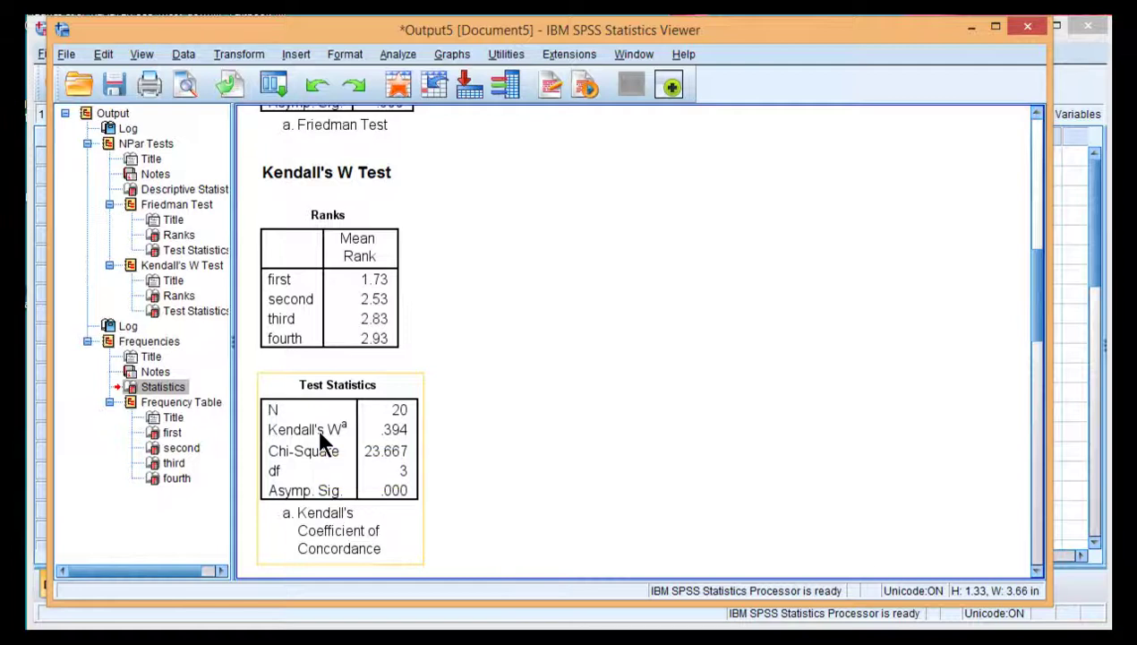
Rerun K Related Samples with third and fourth removed, testing only first and second
{"action": "left_click", "coordinate": [381, 54]}
{"action": "left_click", "coordinate": [378, 53]}
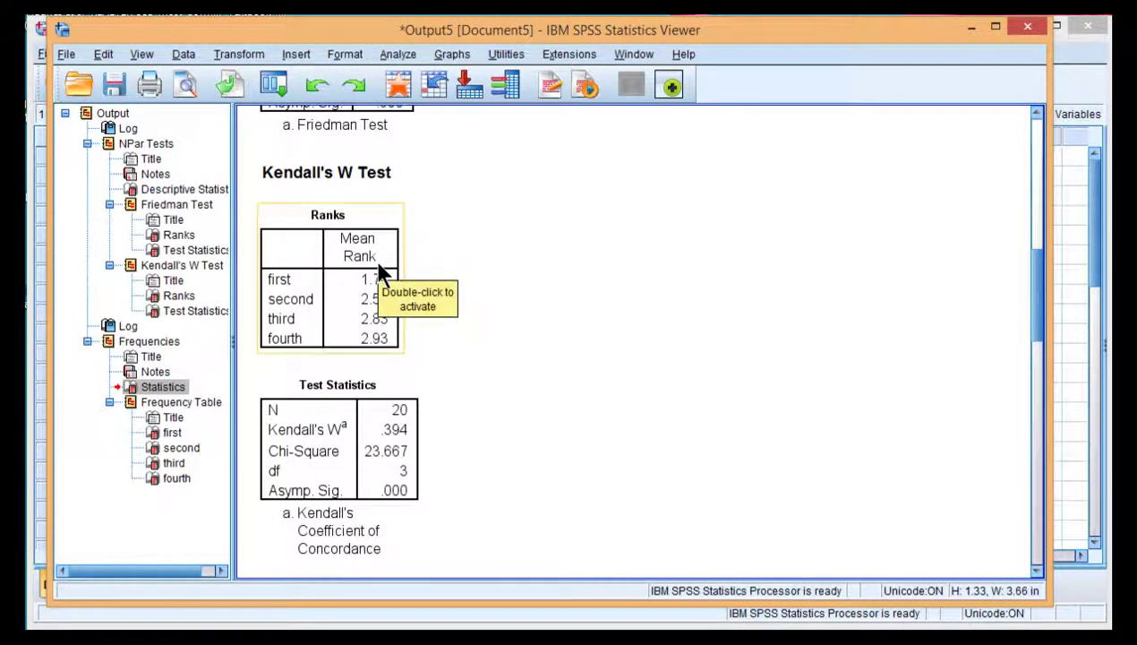
{"action": "left_click", "coordinate": [388, 55]}
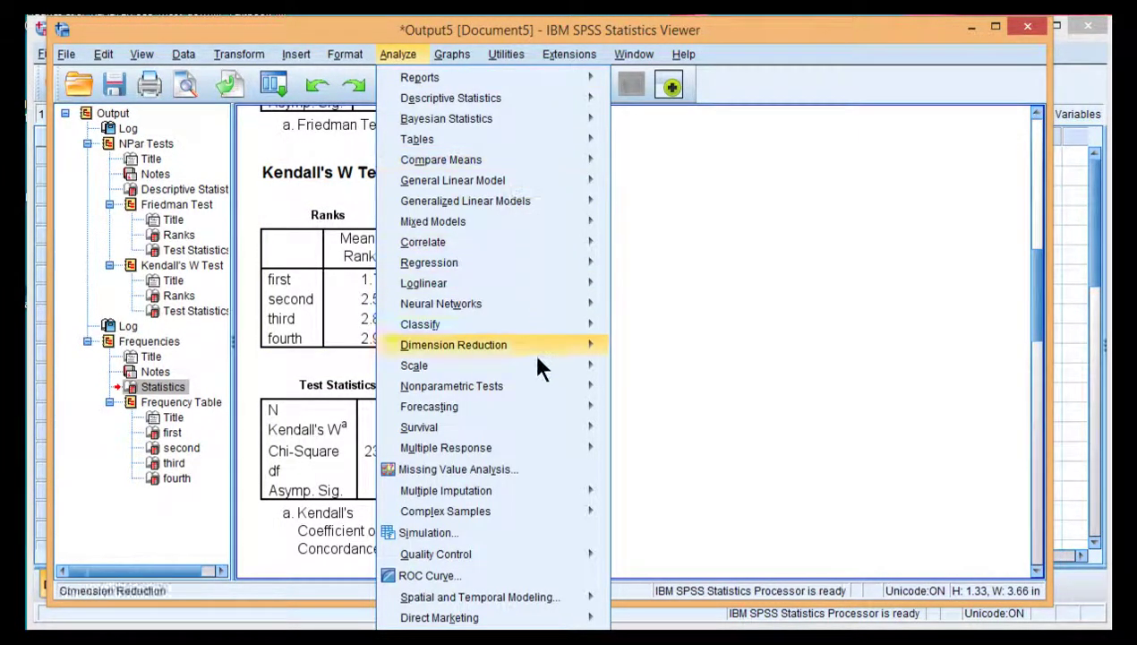
{"action": "mouse_move", "coordinate": [591, 387]}
{"action": "mouse_move", "coordinate": [687, 468]}
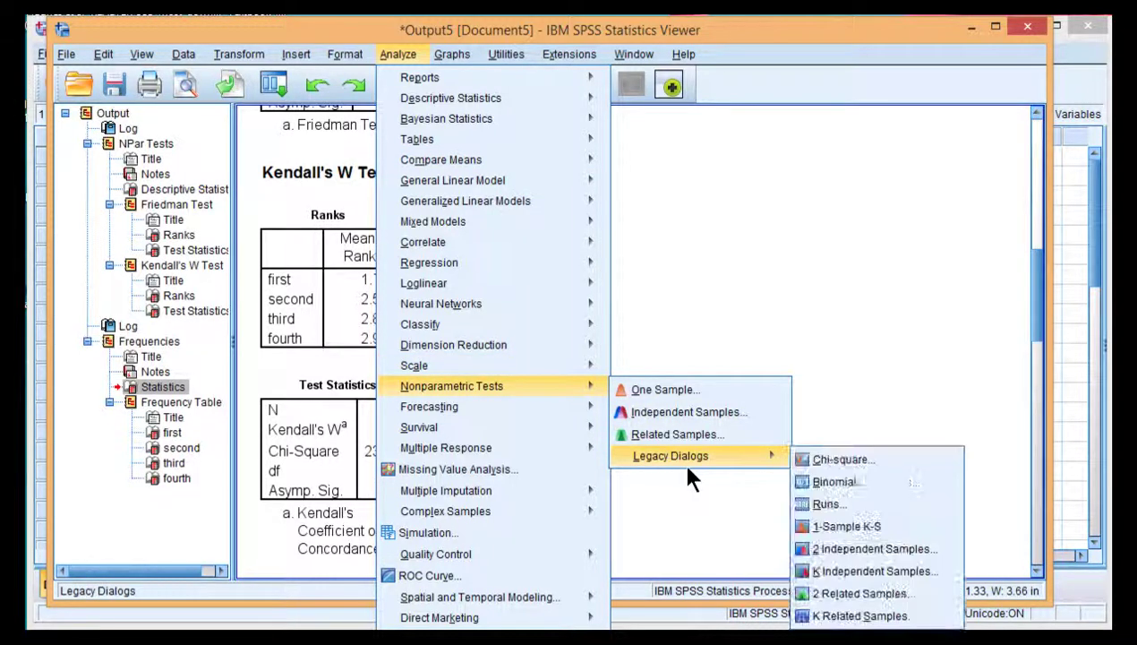
{"action": "left_click", "coordinate": [832, 615]}
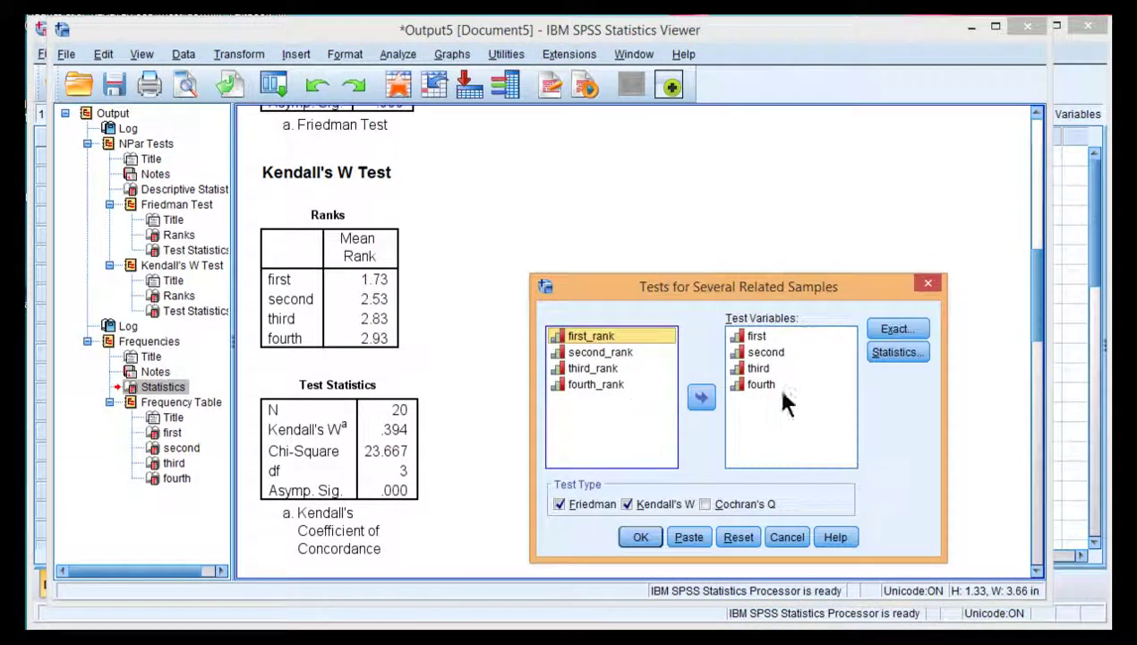
{"action": "left_click", "coordinate": [750, 367]}
{"action": "left_click", "coordinate": [752, 384], "text": "shift"}
{"action": "left_click", "coordinate": [701, 398]}
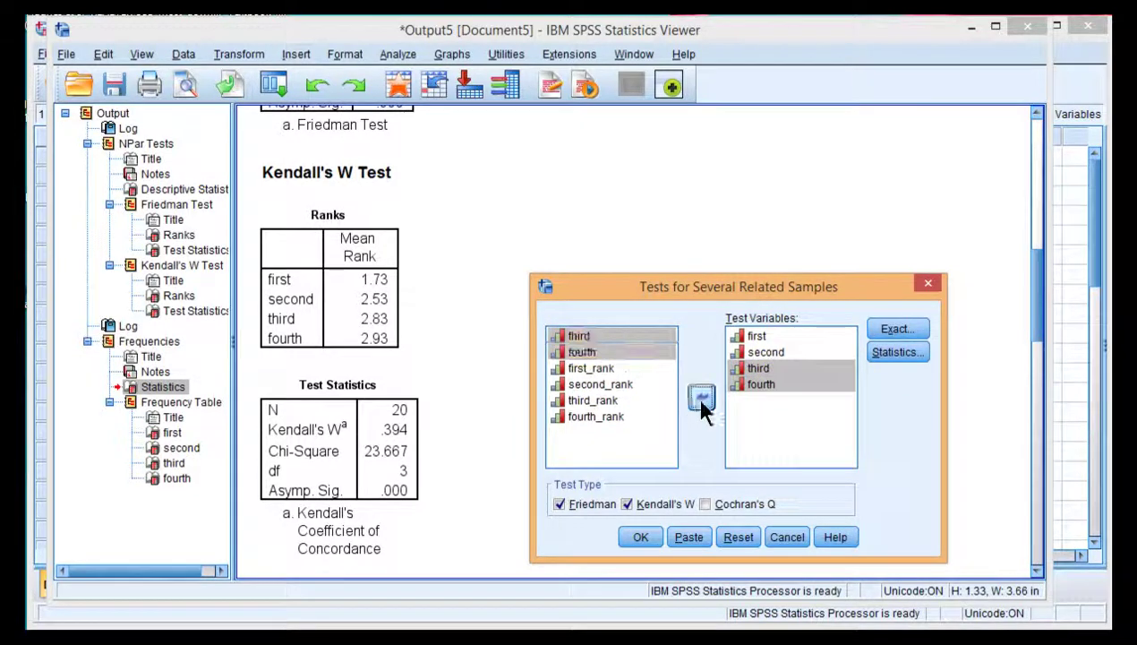
{"action": "left_click", "coordinate": [643, 536]}
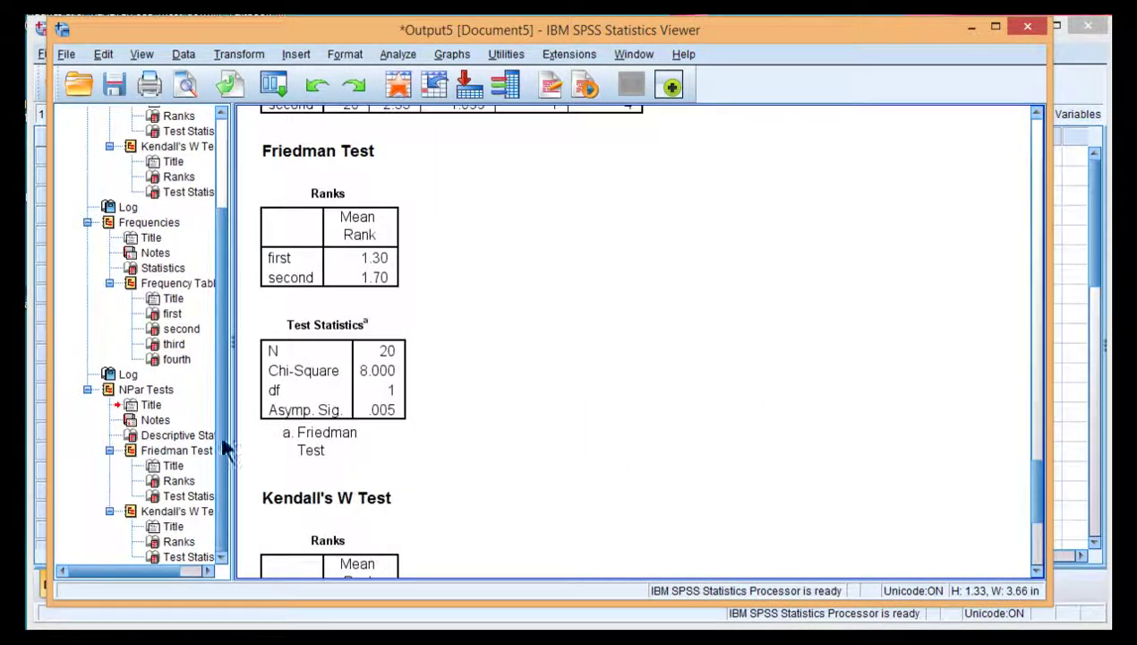
Examine the new Friedman Ranks and Test Statistics tables for first and second
{"action": "left_click", "coordinate": [287, 422]}
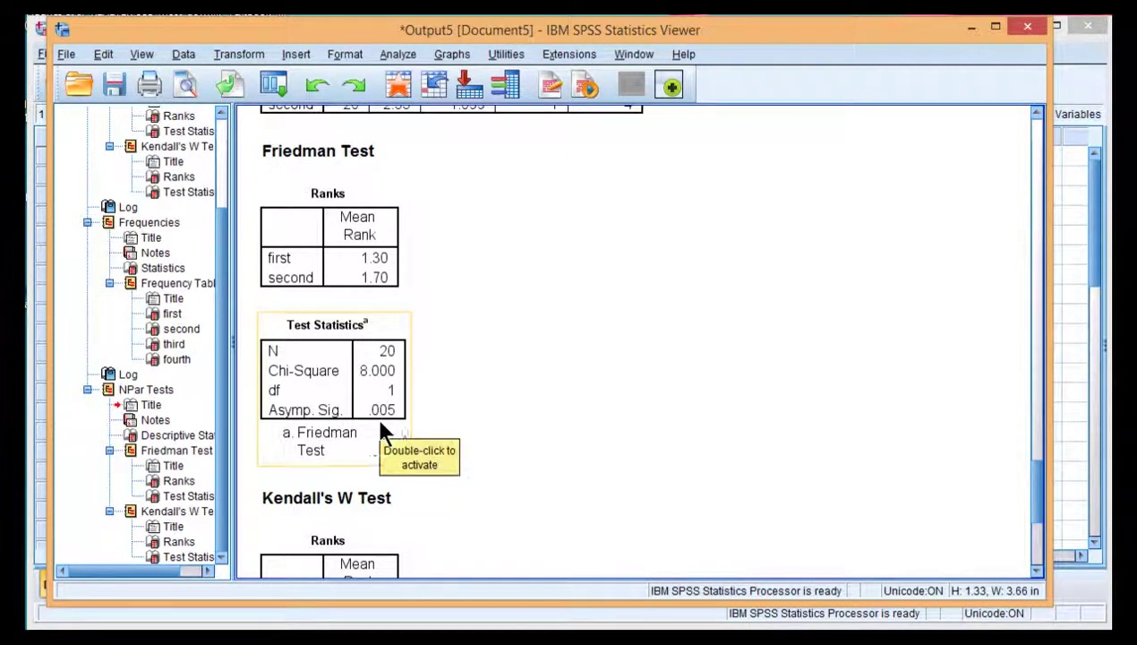
{"action": "scroll", "coordinate": [376, 415], "scroll_direction": "up", "scroll_amount": 2}
{"action": "left_click", "coordinate": [381, 366]}
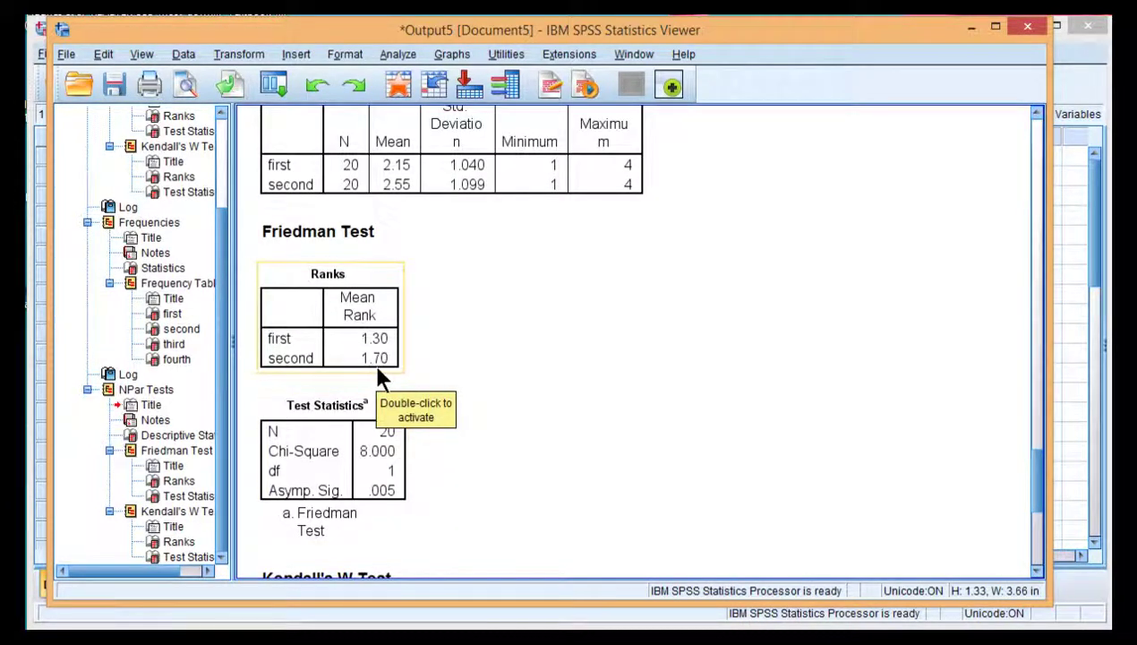
{"action": "left_click", "coordinate": [504, 421]}
{"action": "scroll", "coordinate": [331, 401], "scroll_direction": "down", "scroll_amount": 2}
{"action": "left_click", "coordinate": [363, 407]}
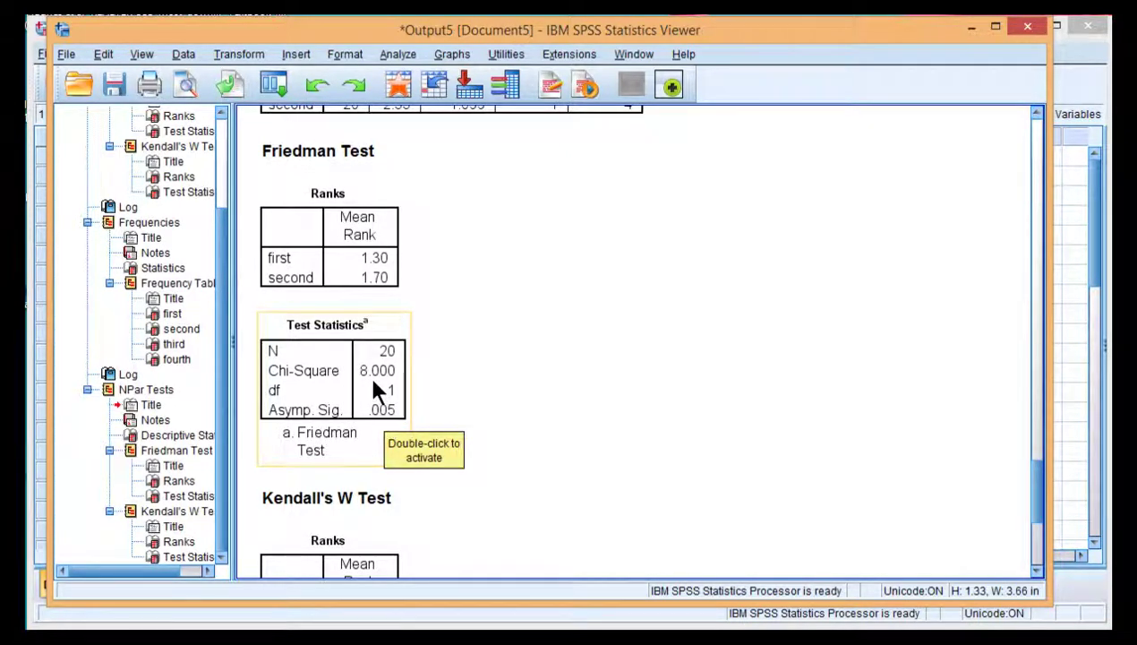
{"action": "left_click", "coordinate": [609, 414]}
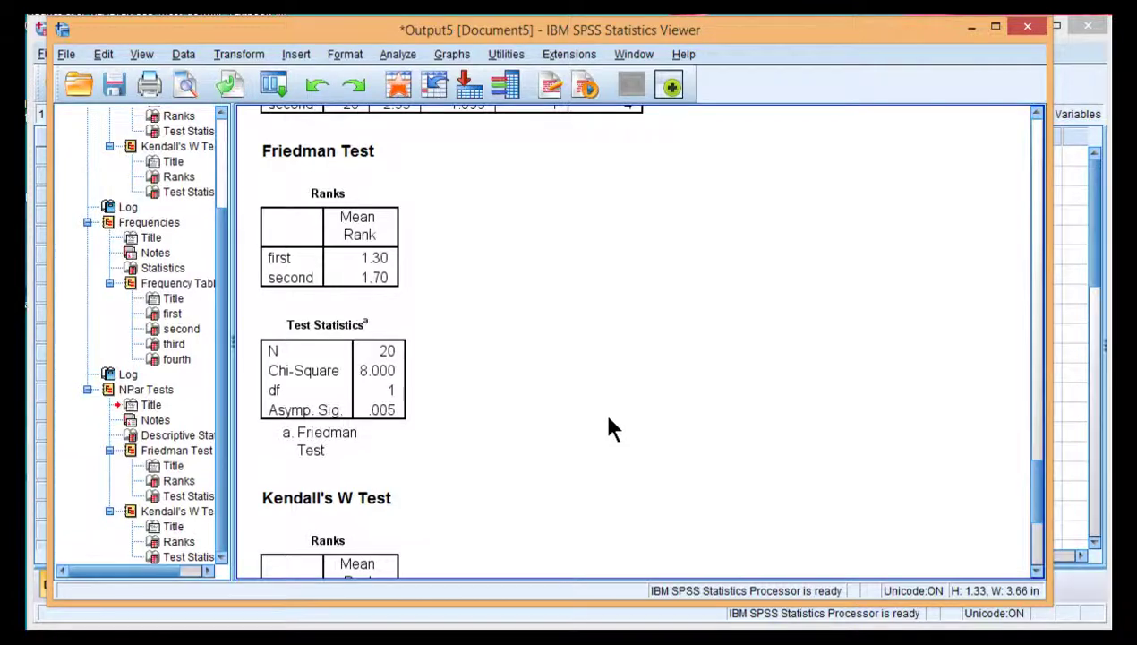
{"action": "scroll", "coordinate": [609, 417], "scroll_direction": "up", "scroll_amount": 6}
{"action": "scroll", "coordinate": [605, 419], "scroll_direction": "down", "scroll_amount": 4}
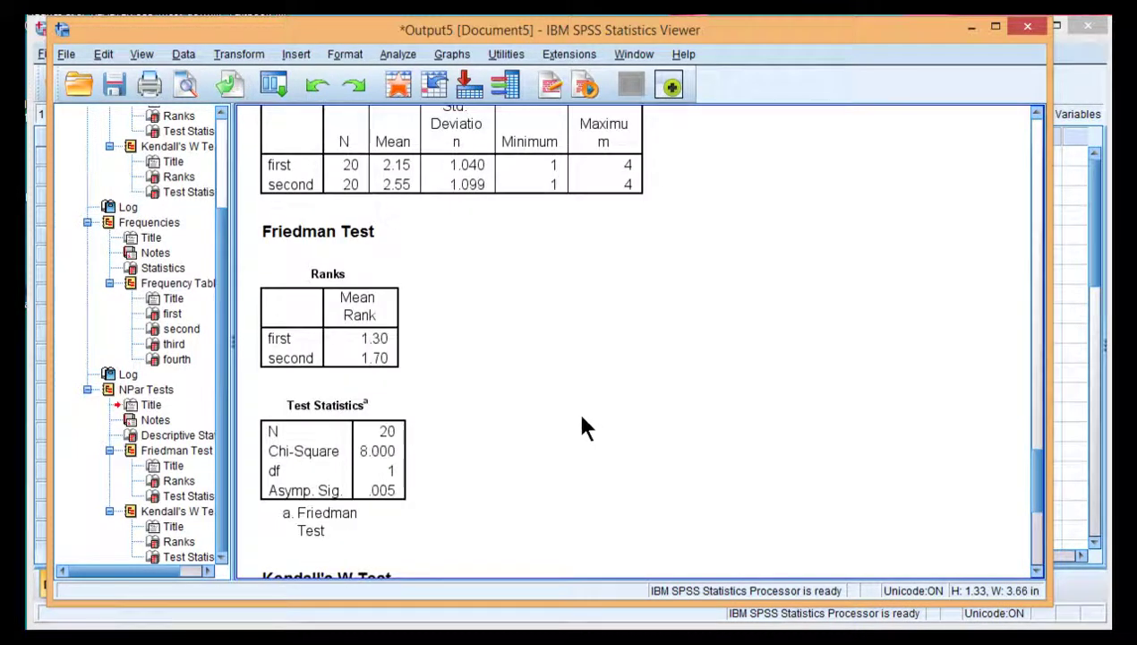
{"action": "left_click", "coordinate": [391, 331]}
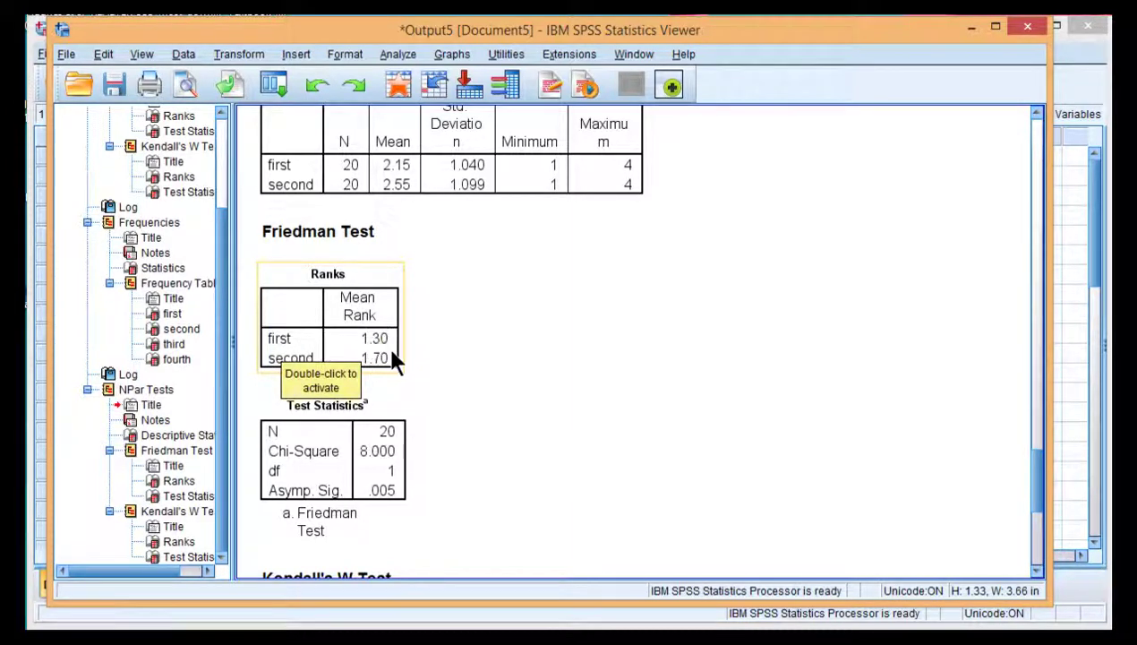
Scroll through the output, then switch to the classical_appreciation data grid
{"action": "scroll", "coordinate": [389, 354], "scroll_direction": "up", "scroll_amount": 10}
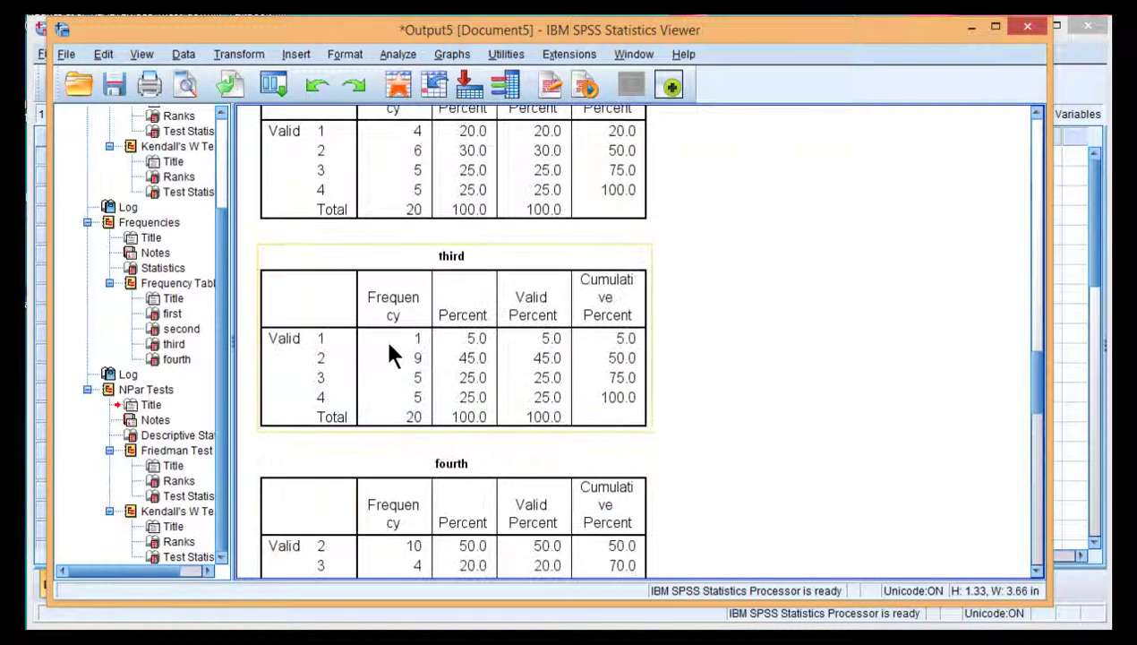
{"action": "scroll", "coordinate": [389, 353], "scroll_direction": "down", "scroll_amount": 5}
{"action": "scroll", "coordinate": [394, 355], "scroll_direction": "down", "scroll_amount": 4}
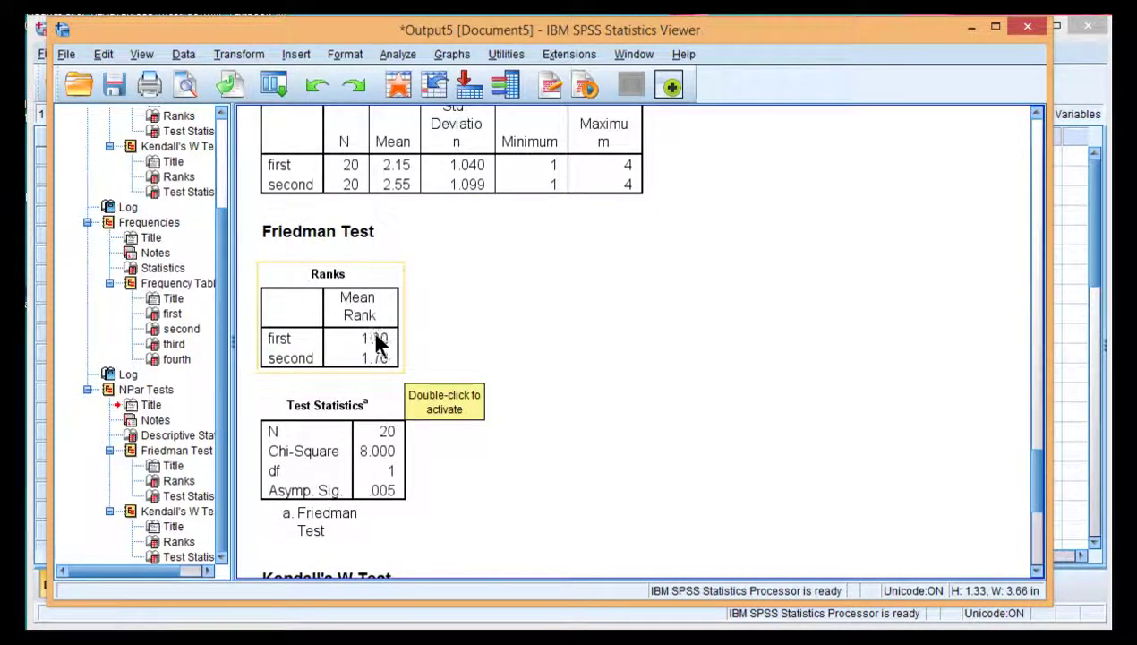
{"action": "scroll", "coordinate": [381, 354], "scroll_direction": "up", "scroll_amount": 5}
{"action": "scroll", "coordinate": [382, 340], "scroll_direction": "up", "scroll_amount": 10}
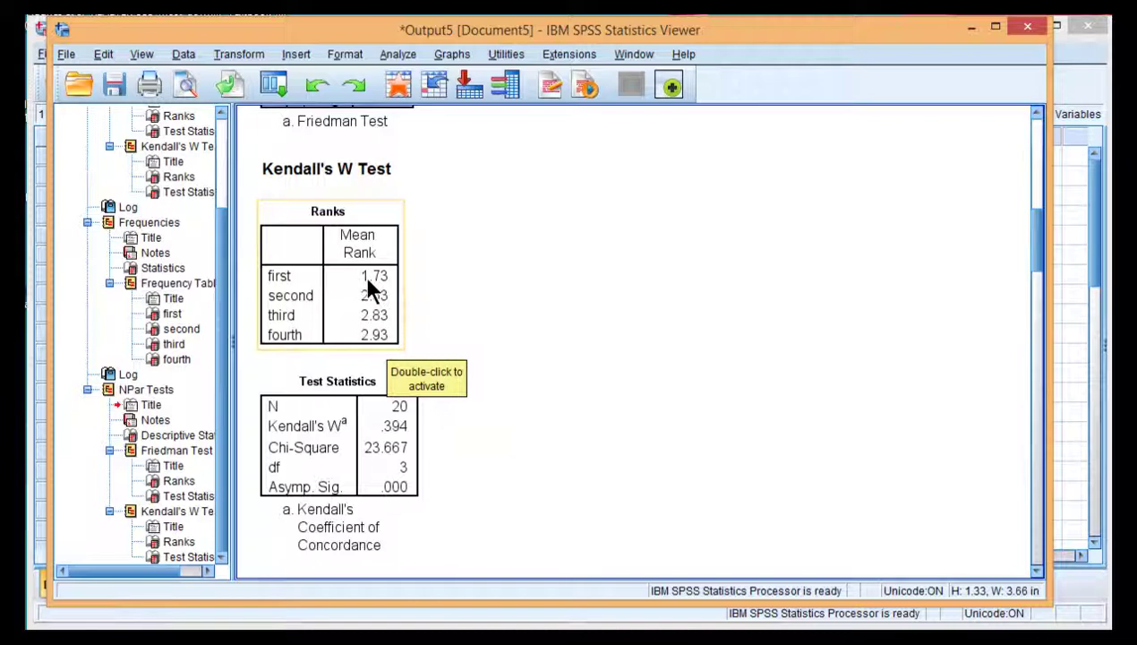
{"action": "scroll", "coordinate": [370, 305], "scroll_direction": "down", "scroll_amount": 15}
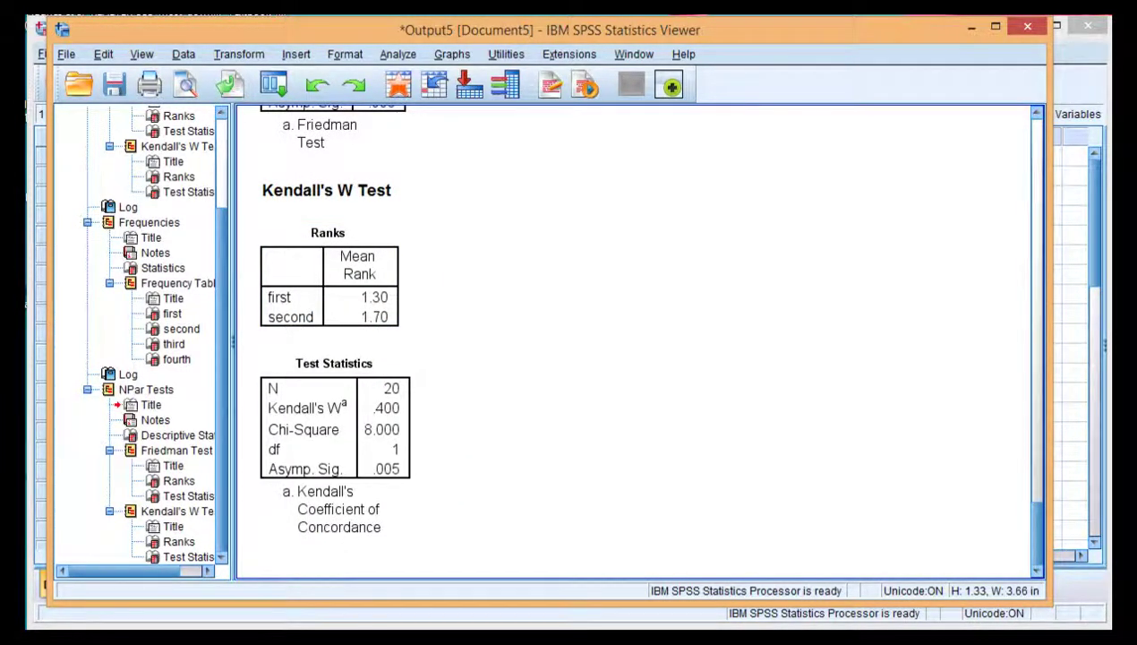
{"action": "key", "text": "alt+Tab"}
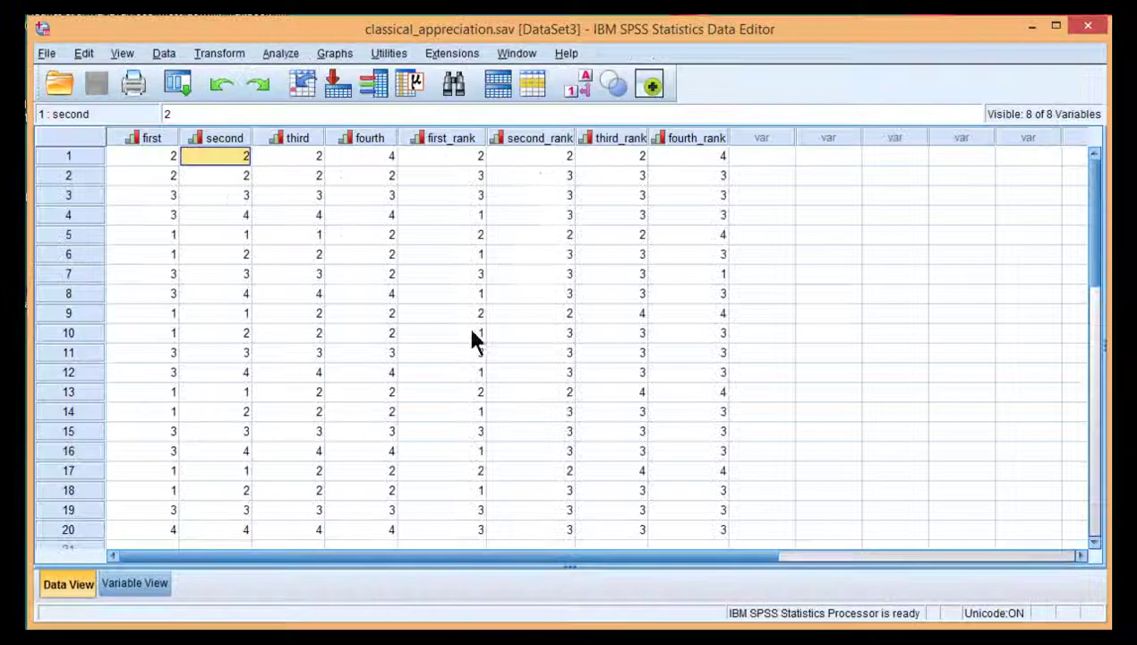
Inspect the rank columns, selecting row 1 and the first_rank and second_rank columns
{"action": "left_click", "coordinate": [468, 160]}
{"action": "left_click_drag", "start_coordinate": [452, 154], "coordinate": [685, 170]}
{"action": "left_click", "coordinate": [566, 165]}
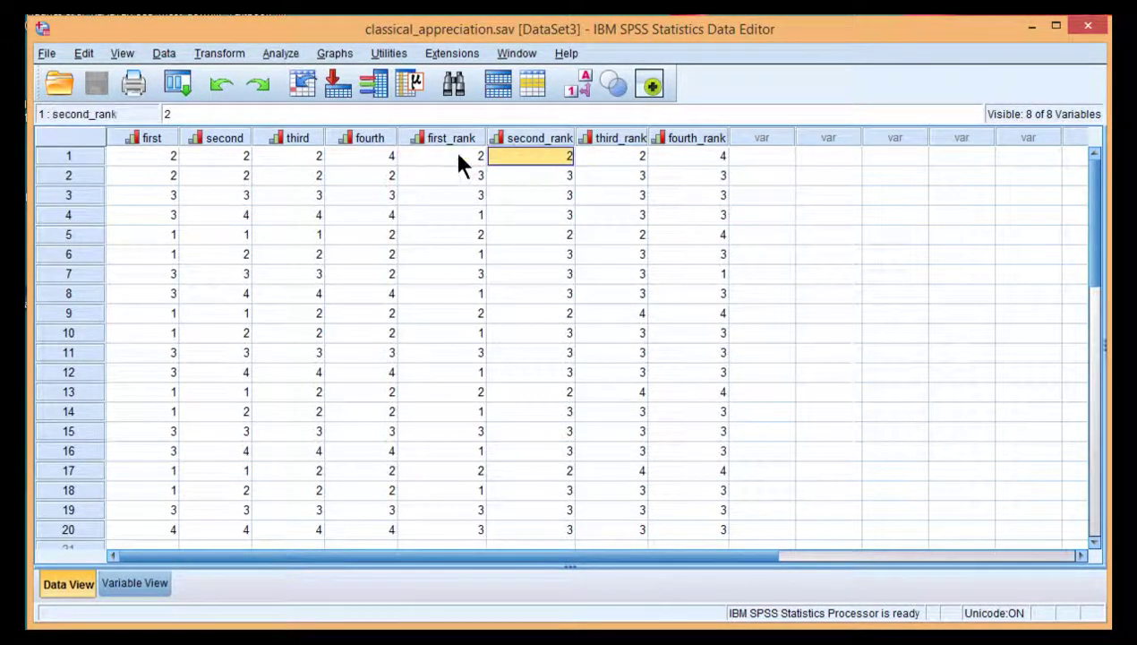
{"action": "left_click", "coordinate": [530, 139]}
{"action": "left_click", "coordinate": [450, 141]}
{"action": "left_click", "coordinate": [541, 161]}
{"action": "key", "text": "Left"}
{"action": "key", "text": "Down"}
{"action": "key", "text": "Up"}
Compare row 1 values across first_rank, second_rank, third_rank and fourth_rank
{"action": "left_click", "coordinate": [520, 160]}
{"action": "left_click", "coordinate": [443, 159]}
{"action": "left_click", "coordinate": [523, 160]}
{"action": "left_click", "coordinate": [589, 159]}
{"action": "left_click", "coordinate": [666, 162]}
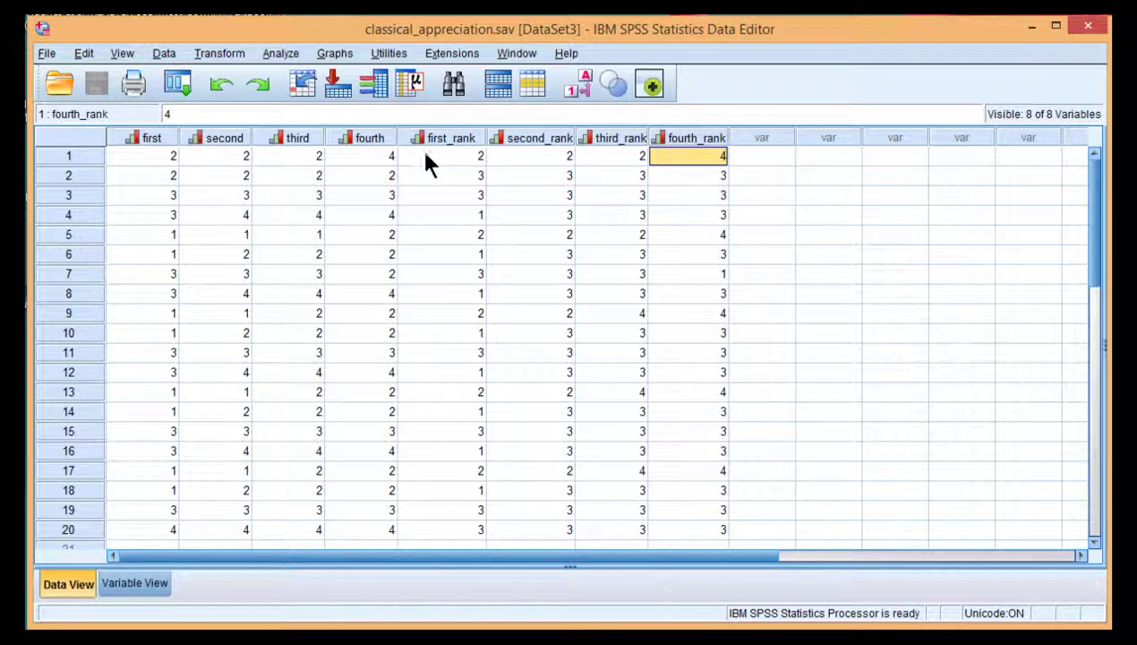
{"action": "left_click", "coordinate": [426, 161]}
{"action": "left_click", "coordinate": [533, 159]}
{"action": "left_click", "coordinate": [609, 156]}
{"action": "left_click", "coordinate": [678, 157]}
Select first_rank values in rows 1–19, then return to the output's Analyze menu
{"action": "left_click", "coordinate": [445, 140]}
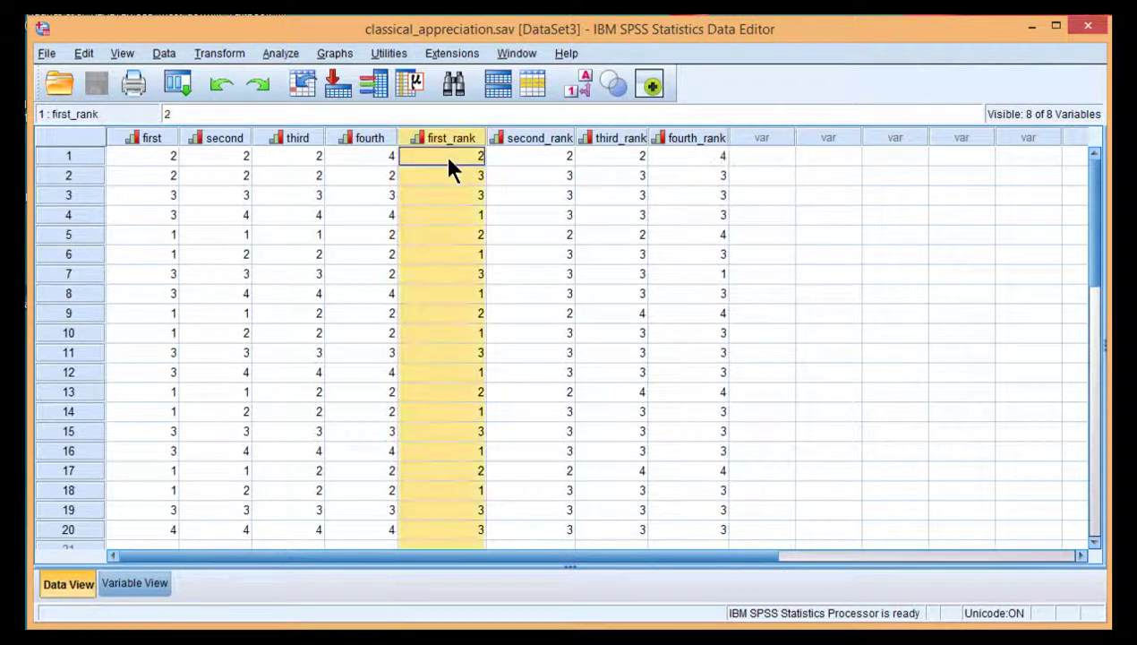
{"action": "left_click_drag", "start_coordinate": [445, 159], "coordinate": [469, 514]}
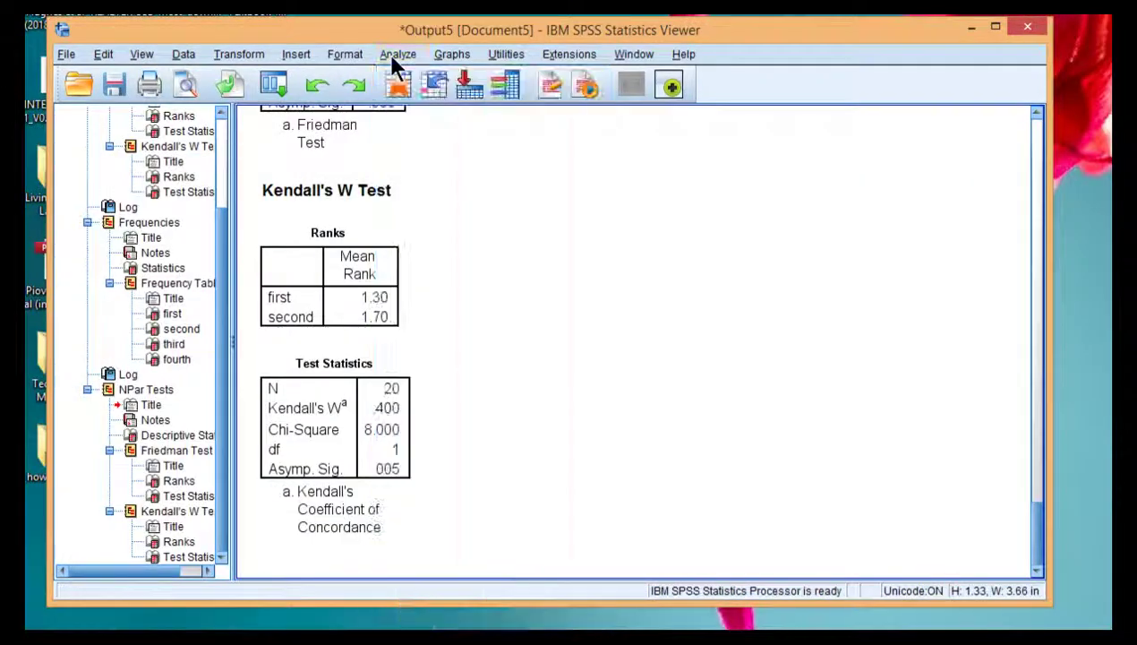
{"action": "left_click", "coordinate": [392, 54]}
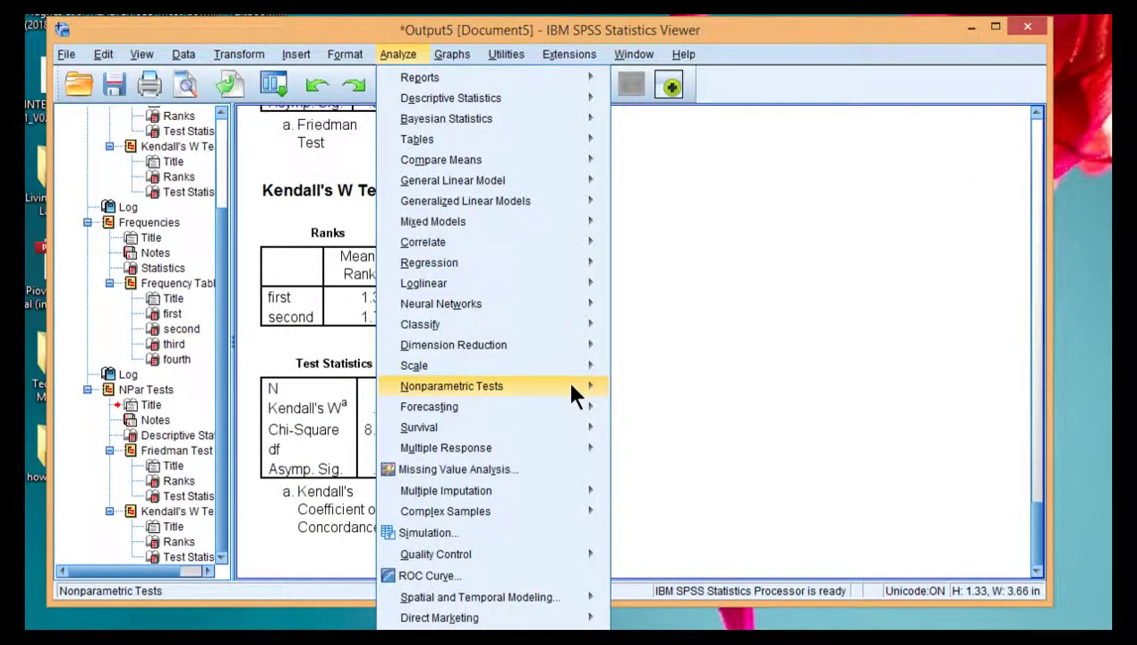
Swap second for fourth in K Related Samples and run first versus fourth
{"action": "mouse_move", "coordinate": [564, 385]}
{"action": "mouse_move", "coordinate": [712, 455]}
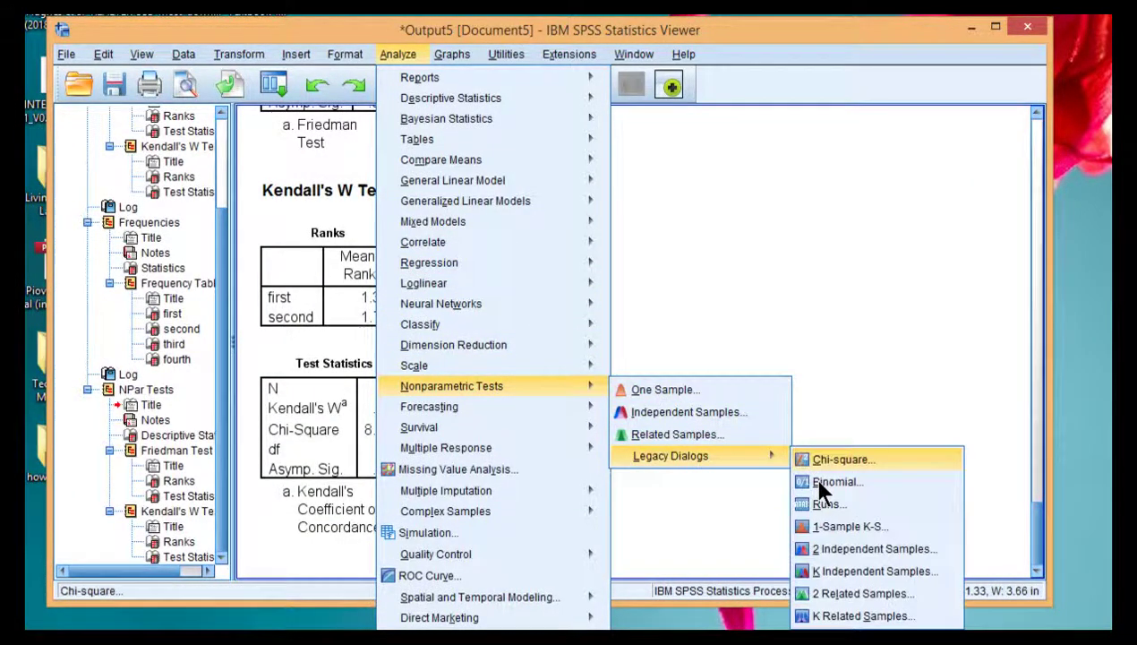
{"action": "left_click", "coordinate": [859, 615]}
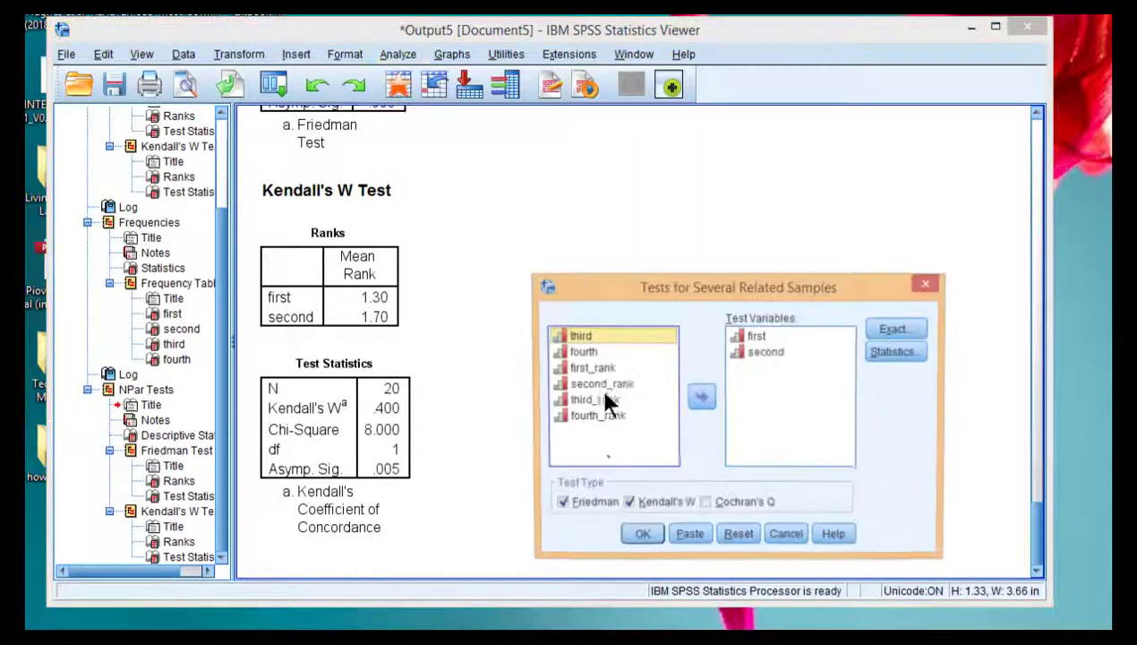
{"action": "left_click", "coordinate": [734, 352]}
{"action": "left_click", "coordinate": [701, 395]}
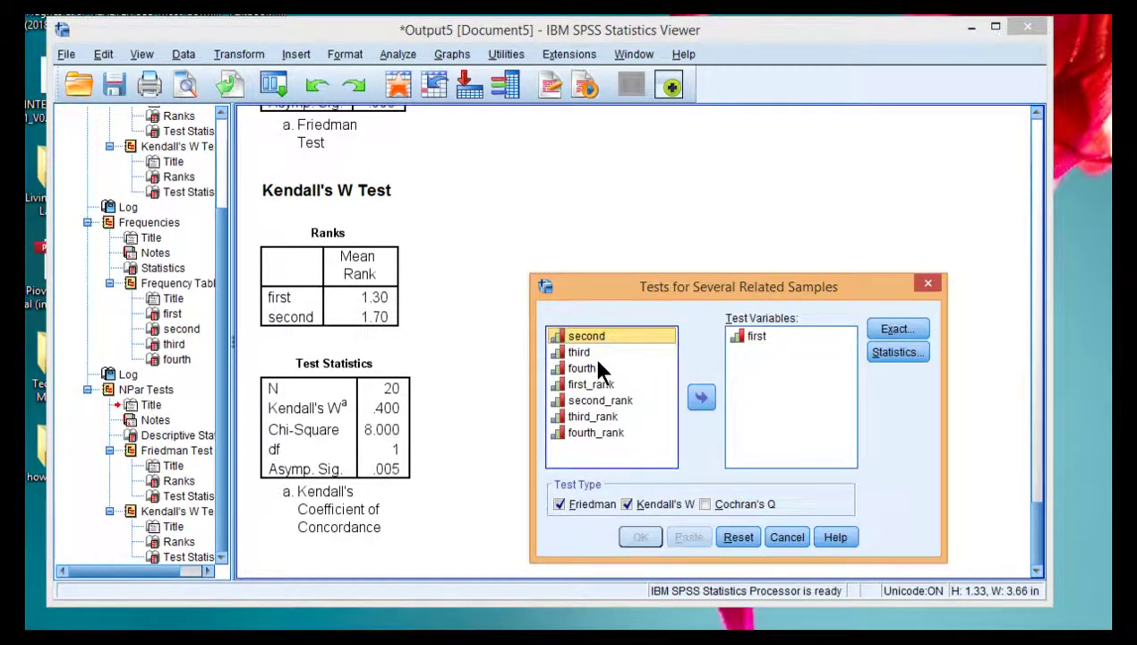
{"action": "left_click", "coordinate": [591, 368]}
{"action": "left_click", "coordinate": [701, 396]}
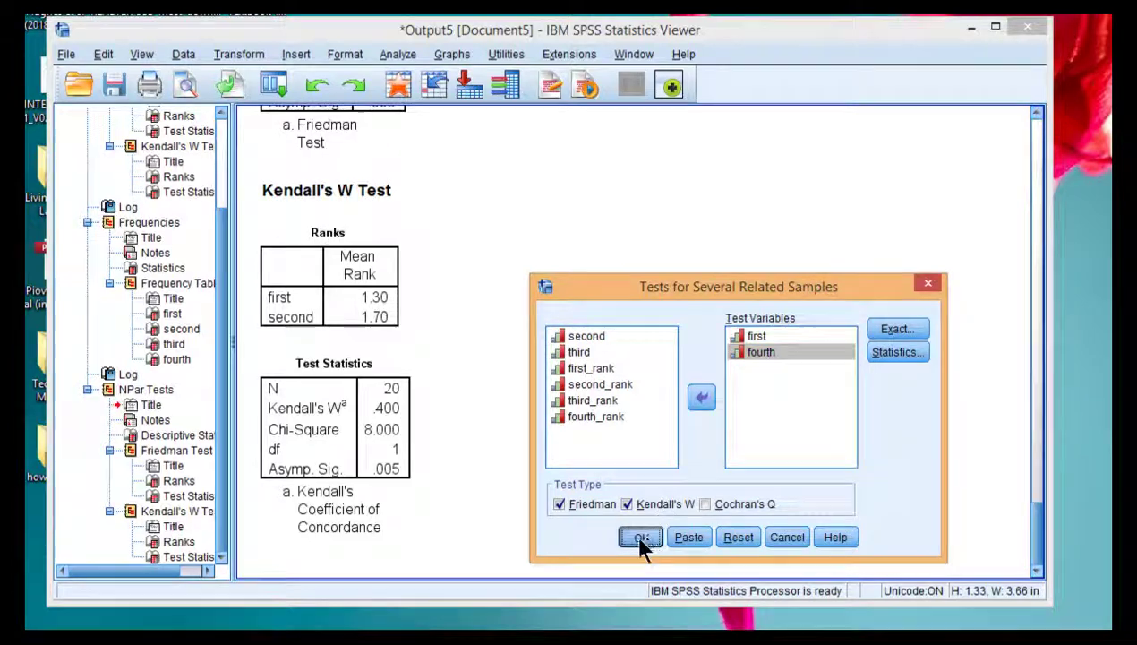
{"action": "left_click", "coordinate": [640, 537]}
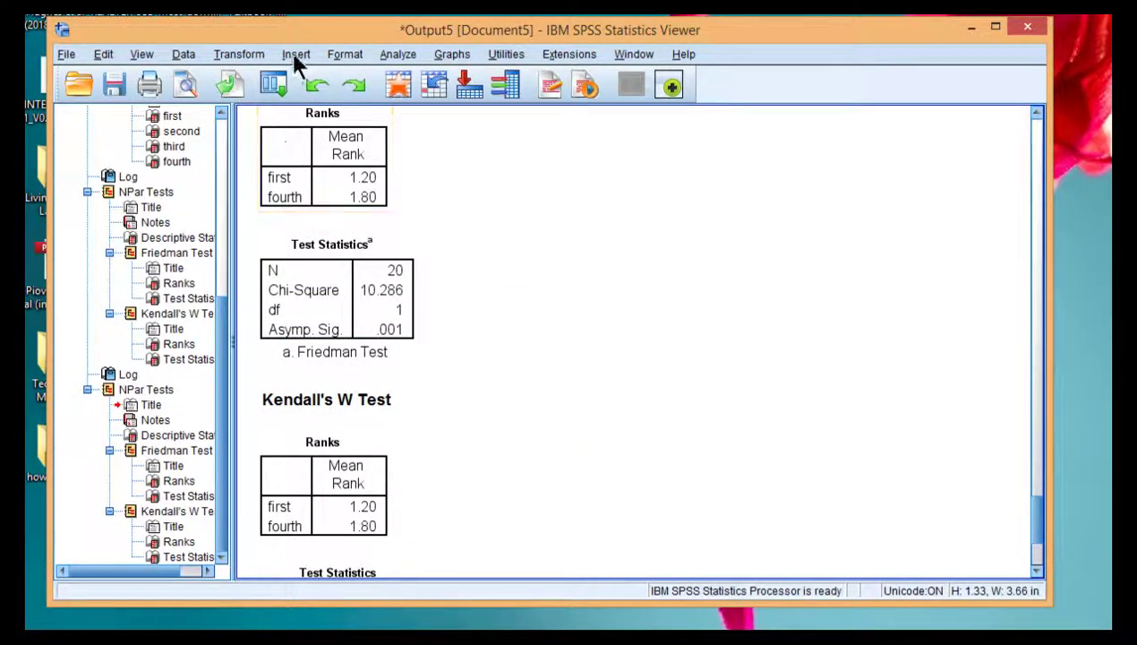
{"action": "left_click", "coordinate": [356, 52]}
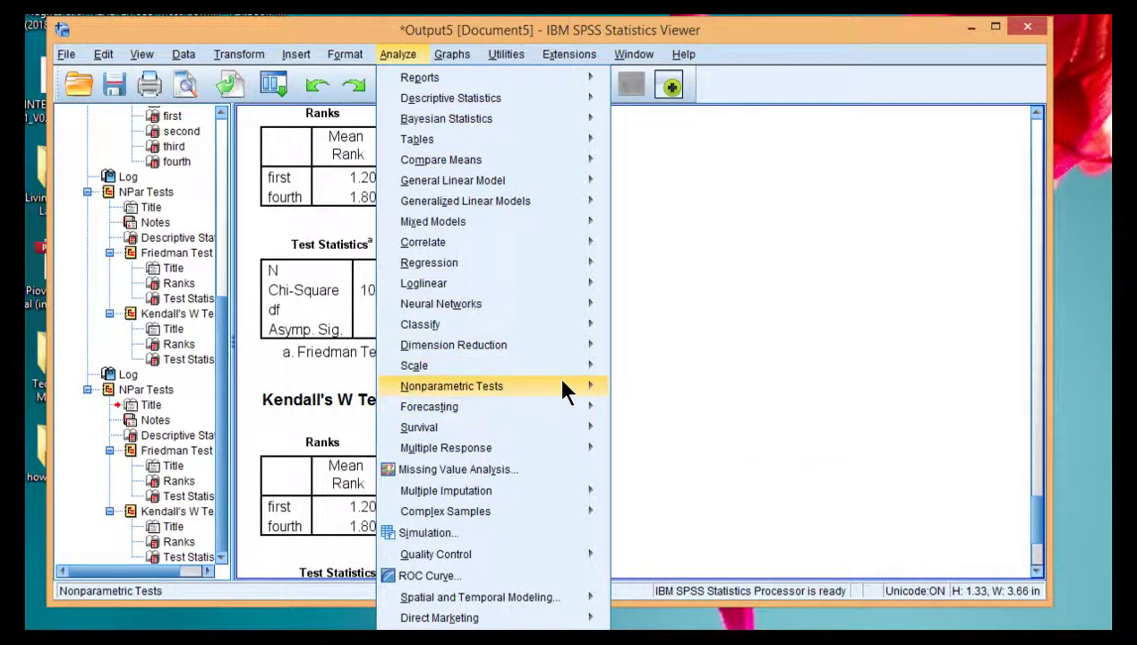
Replace fourth with third and run the Friedman and Kendall's W tests for first versus third
{"action": "mouse_move", "coordinate": [563, 386]}
{"action": "mouse_move", "coordinate": [722, 454]}
{"action": "left_click", "coordinate": [867, 616]}
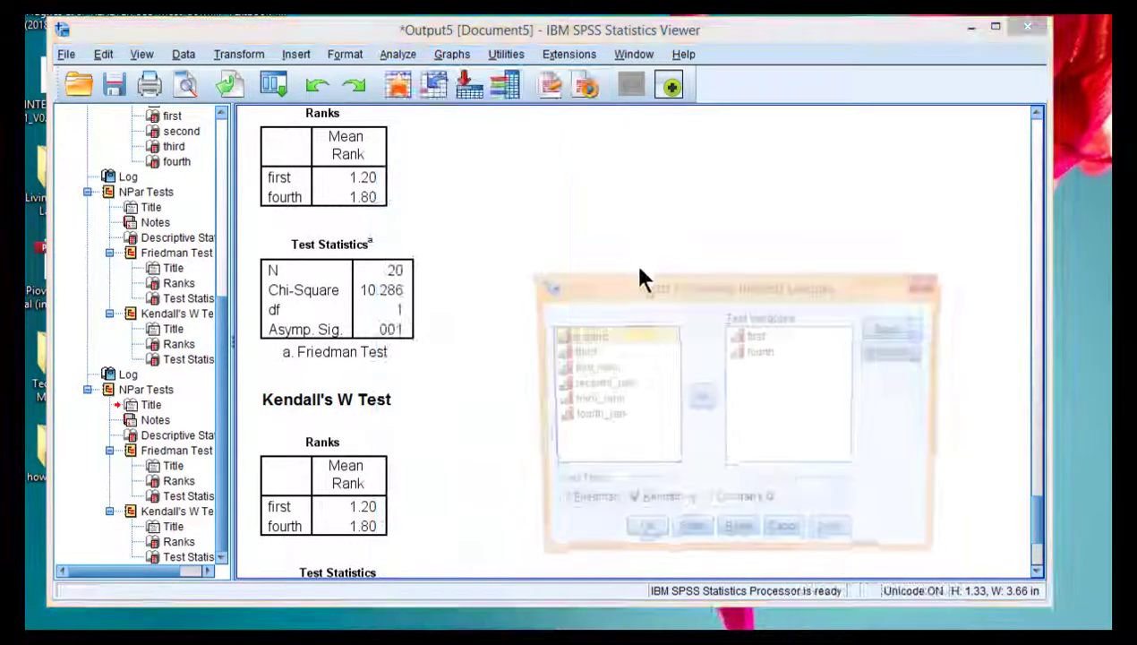
{"action": "left_click", "coordinate": [747, 351]}
{"action": "left_click", "coordinate": [707, 400]}
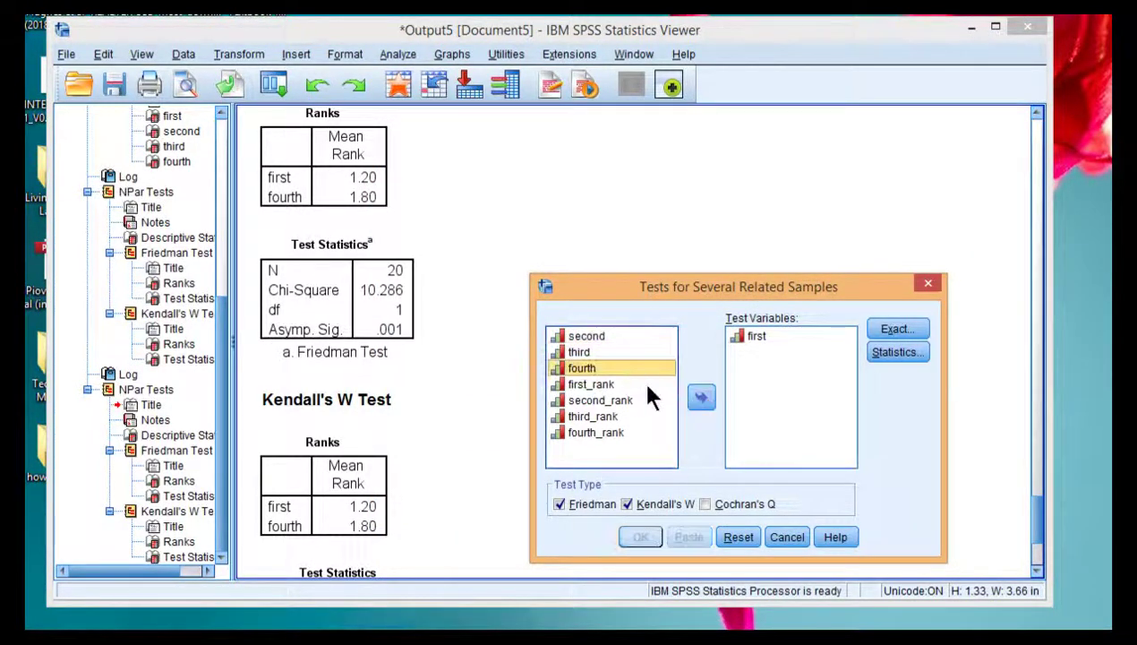
{"action": "left_click", "coordinate": [578, 352]}
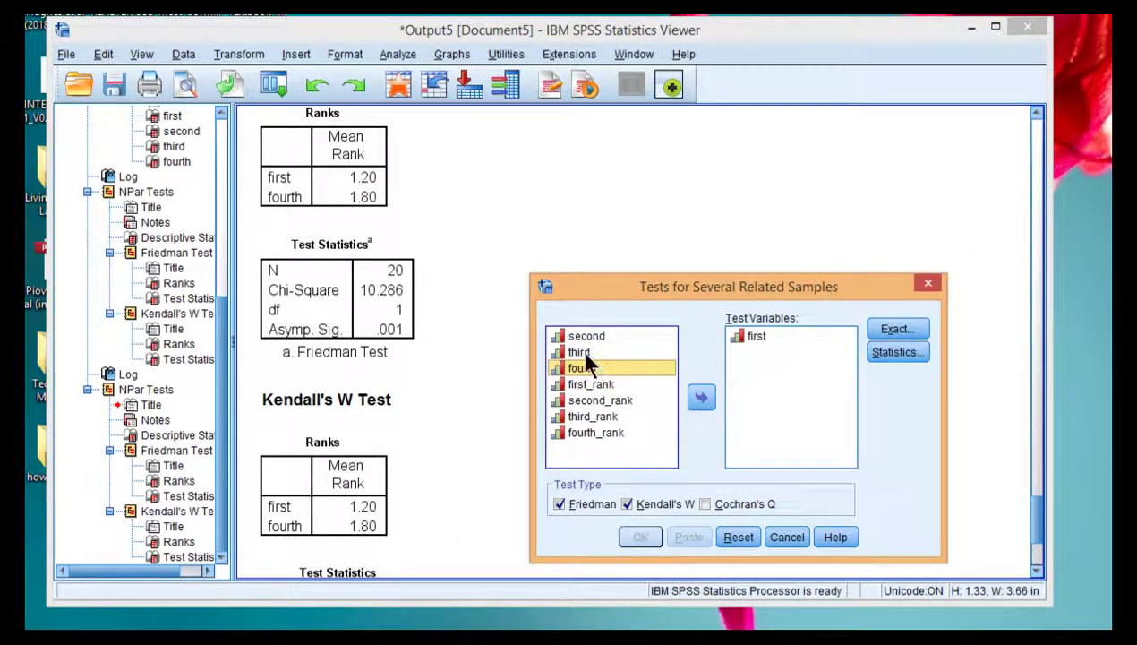
{"action": "left_click", "coordinate": [701, 397]}
{"action": "left_click", "coordinate": [644, 537]}
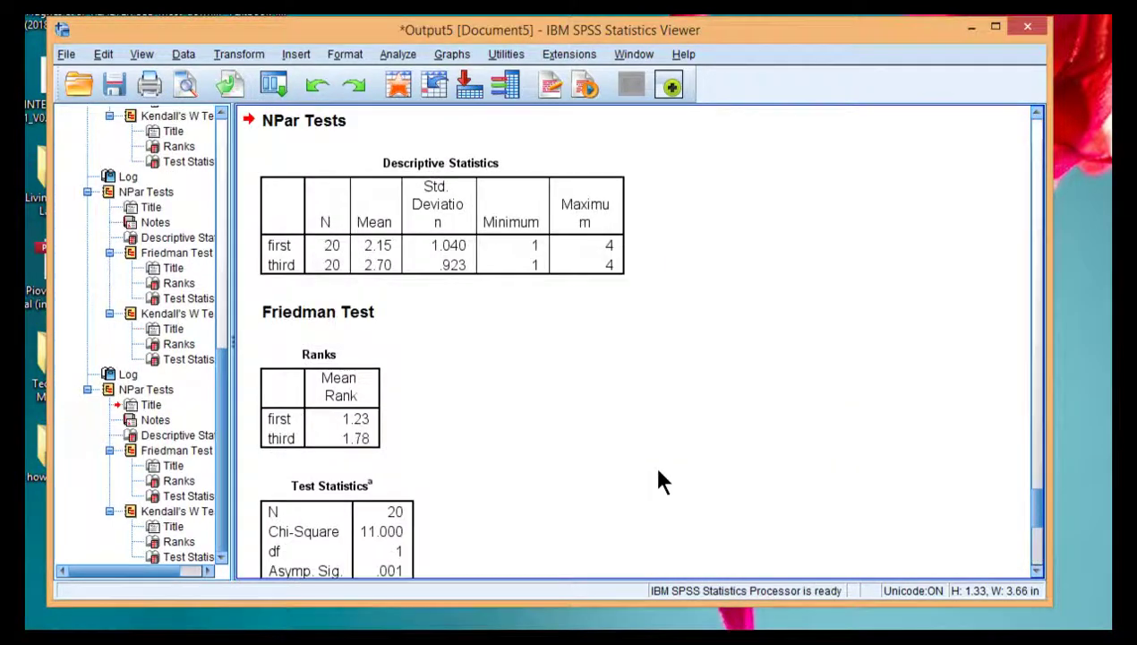
Make second and third the test variables and run their comparison
{"action": "left_click", "coordinate": [388, 54]}
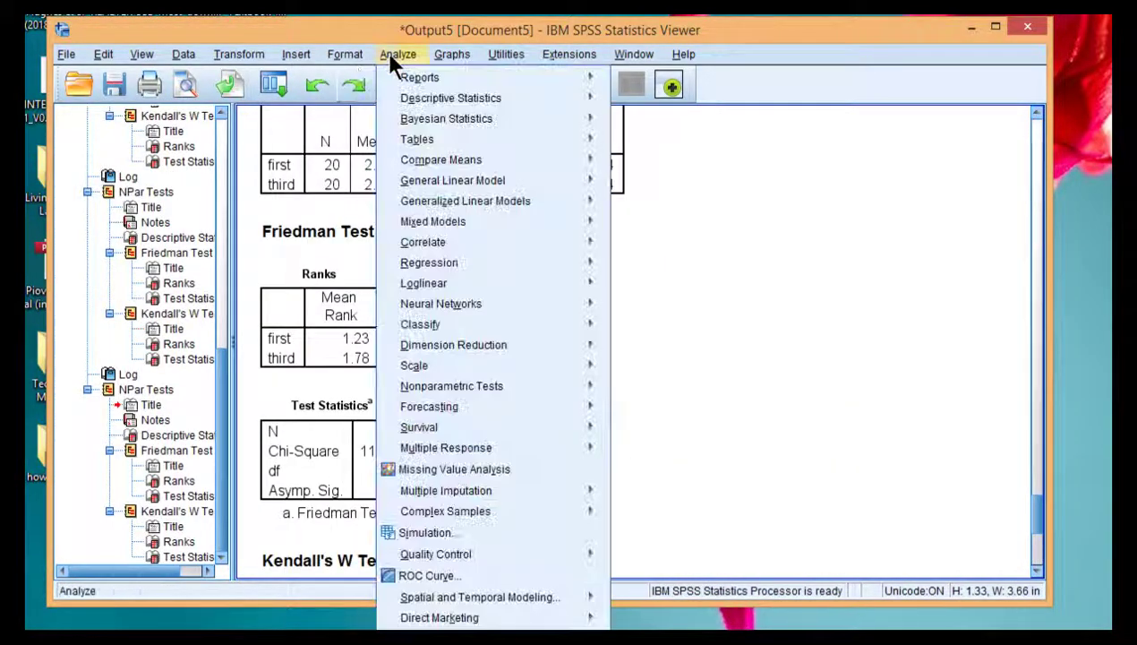
{"action": "mouse_move", "coordinate": [546, 385]}
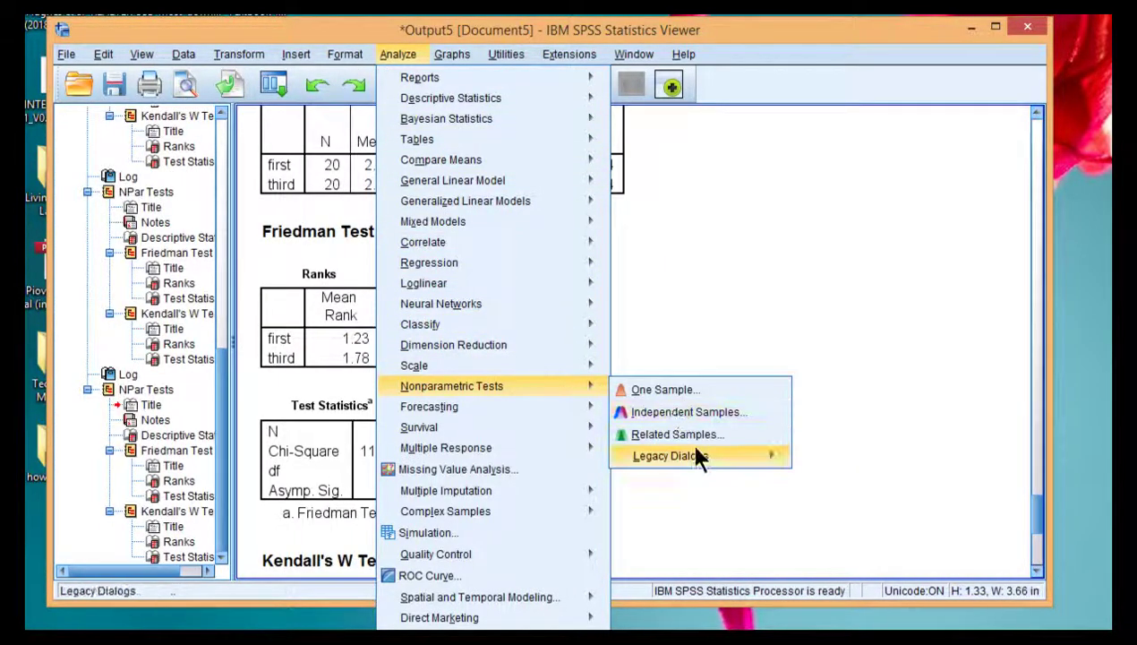
{"action": "mouse_move", "coordinate": [689, 456]}
{"action": "left_click", "coordinate": [895, 612]}
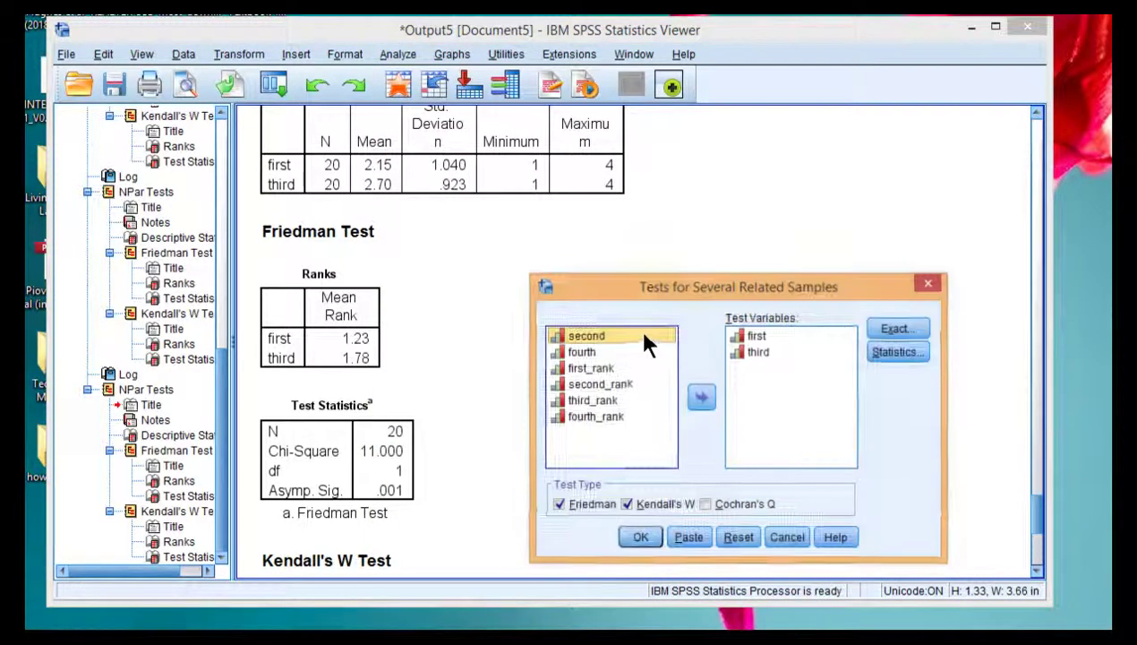
{"action": "left_click", "coordinate": [727, 353]}
{"action": "left_click", "coordinate": [701, 397]}
{"action": "left_click", "coordinate": [729, 340]}
{"action": "left_click", "coordinate": [701, 397]}
{"action": "left_click", "coordinate": [577, 352]}
{"action": "left_click", "coordinate": [626, 368], "text": "shift"}
{"action": "left_click", "coordinate": [701, 397]}
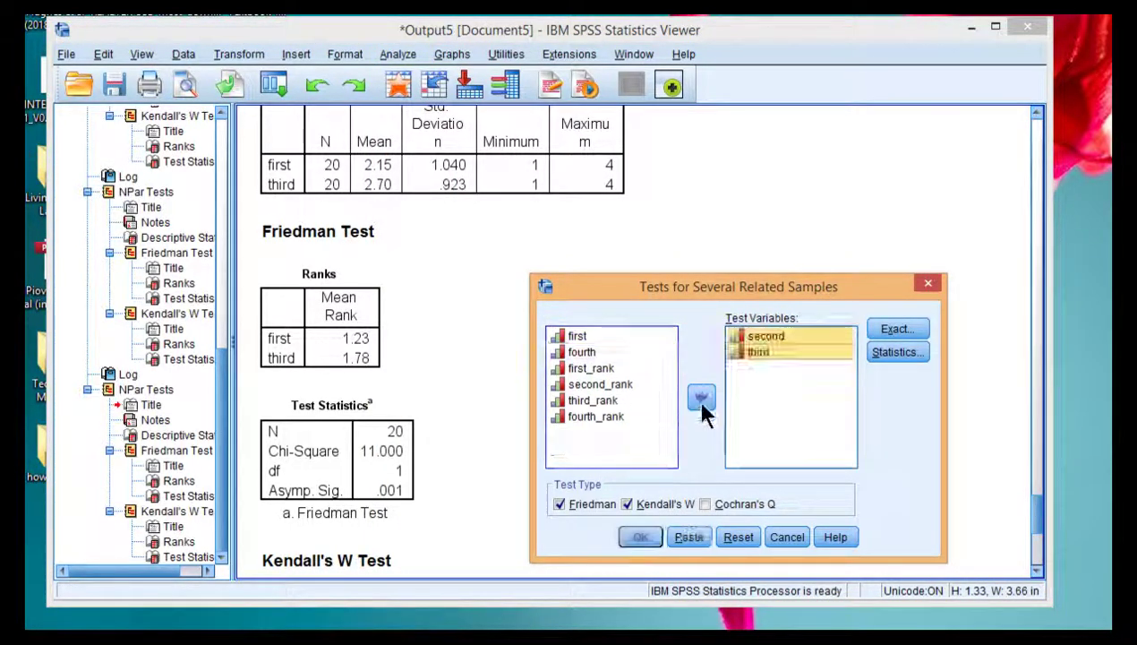
{"action": "left_click", "coordinate": [629, 536]}
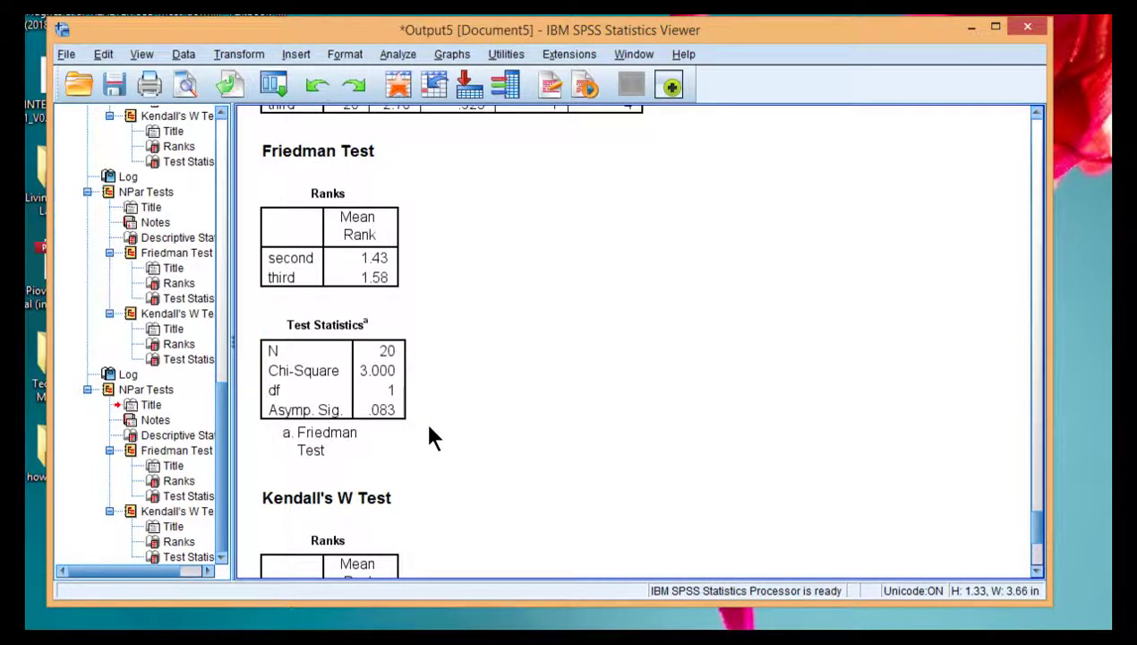
Replace second and third with third and fourth as test variables and run the tests
{"action": "scroll", "coordinate": [438, 435], "scroll_direction": "down", "scroll_amount": 5}
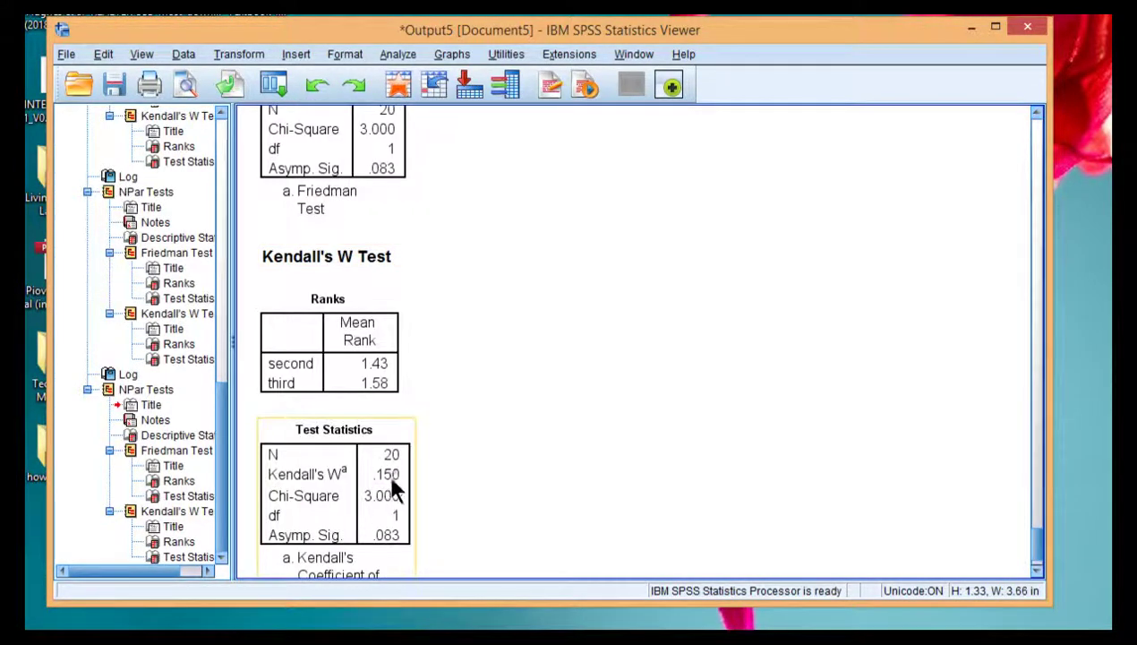
{"action": "left_click", "coordinate": [399, 54]}
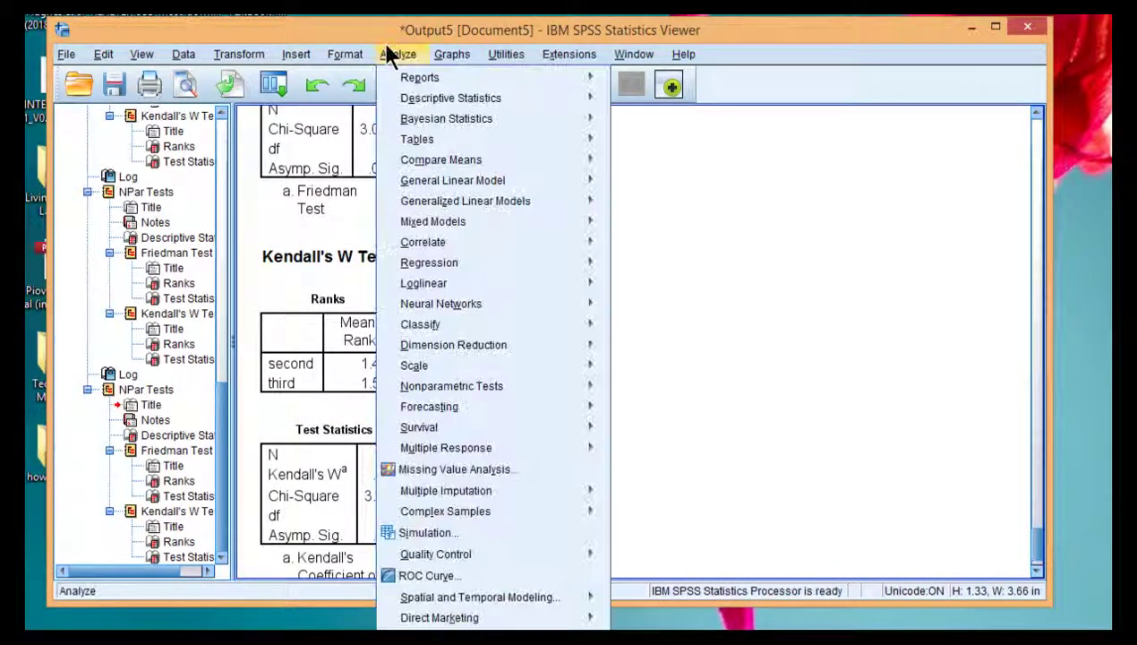
{"action": "mouse_move", "coordinate": [591, 394]}
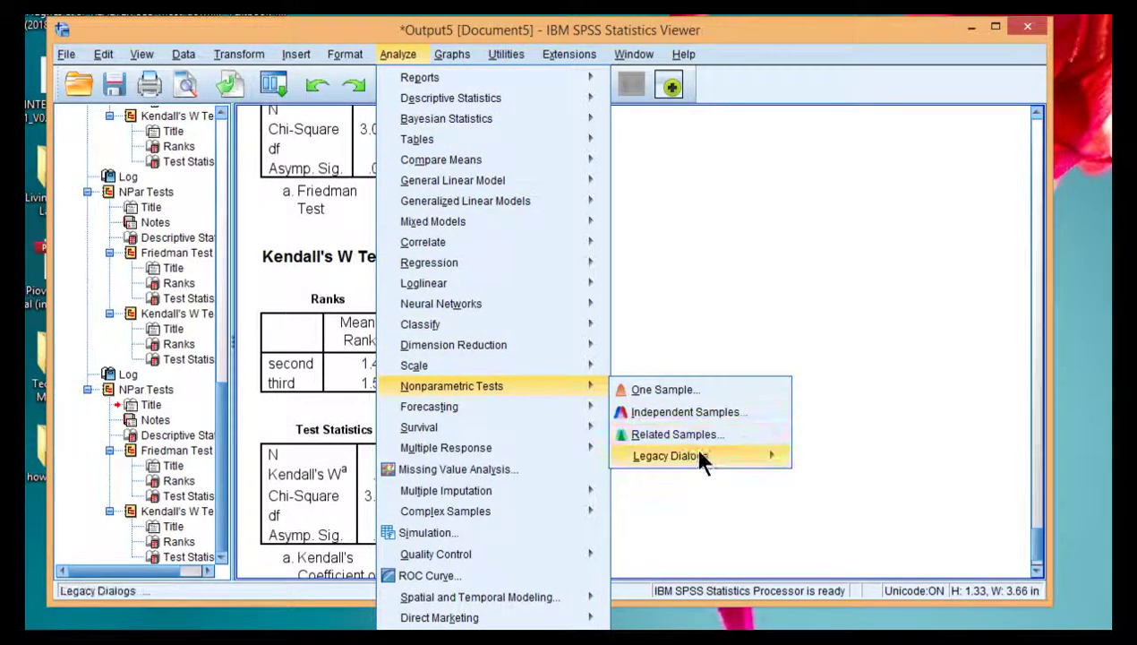
{"action": "mouse_move", "coordinate": [698, 456]}
{"action": "left_click", "coordinate": [851, 615]}
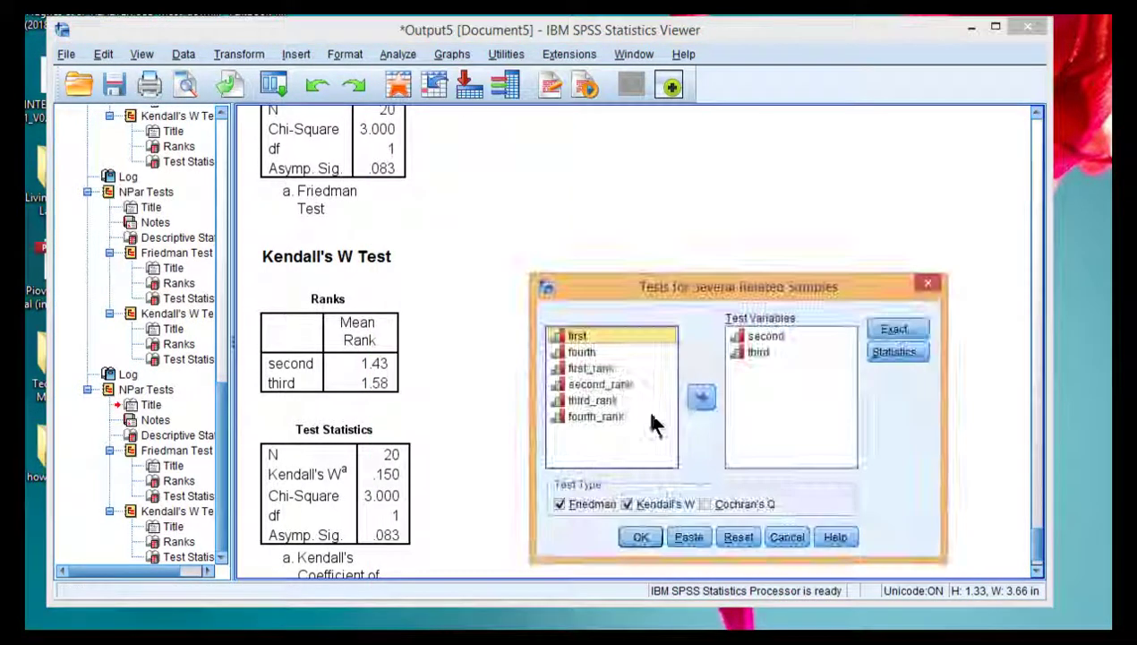
{"action": "left_click", "coordinate": [743, 336]}
{"action": "left_click", "coordinate": [750, 354], "text": "shift"}
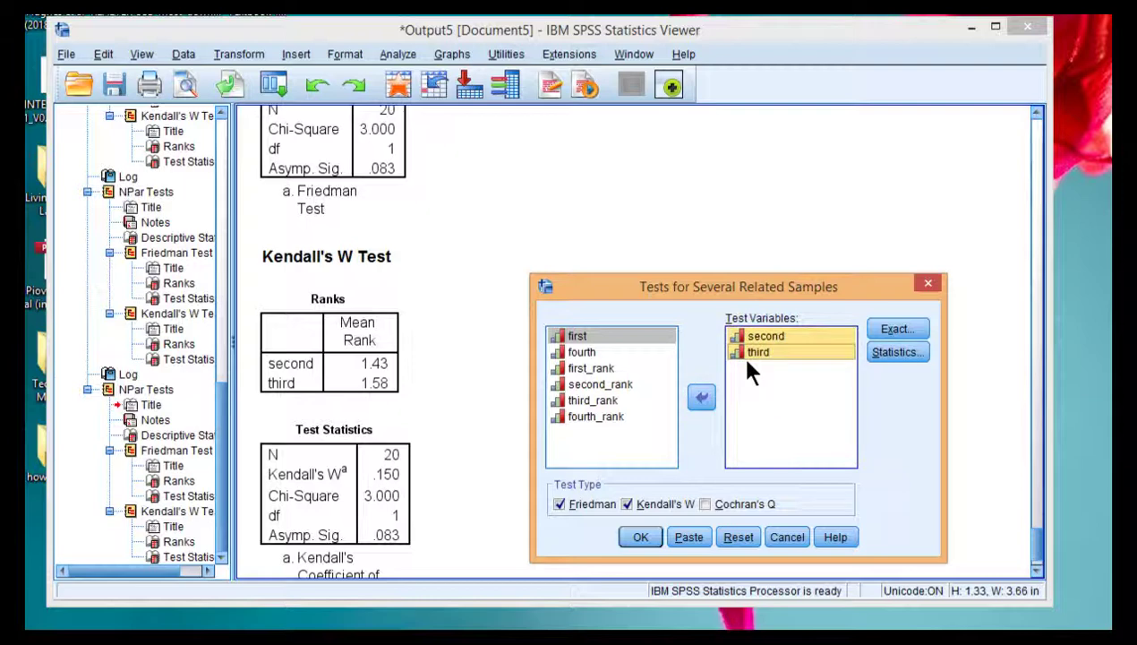
{"action": "left_click", "coordinate": [701, 396]}
{"action": "left_click", "coordinate": [592, 384]}
{"action": "left_click", "coordinate": [593, 368], "text": "shift"}
{"action": "left_click", "coordinate": [701, 397]}
{"action": "left_click", "coordinate": [640, 530]}
Review the new third-versus-fourth results: W .017, chi-square .333, significance .564
{"action": "left_click", "coordinate": [367, 353]}
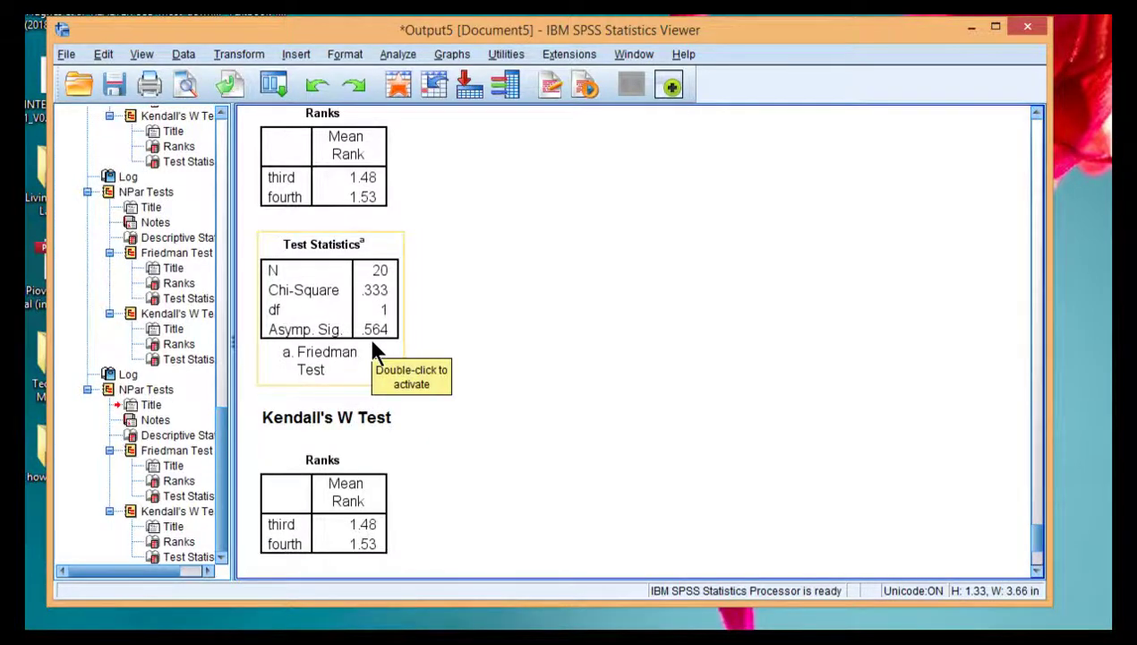
{"action": "scroll", "coordinate": [506, 340], "scroll_direction": "down", "scroll_amount": 5}
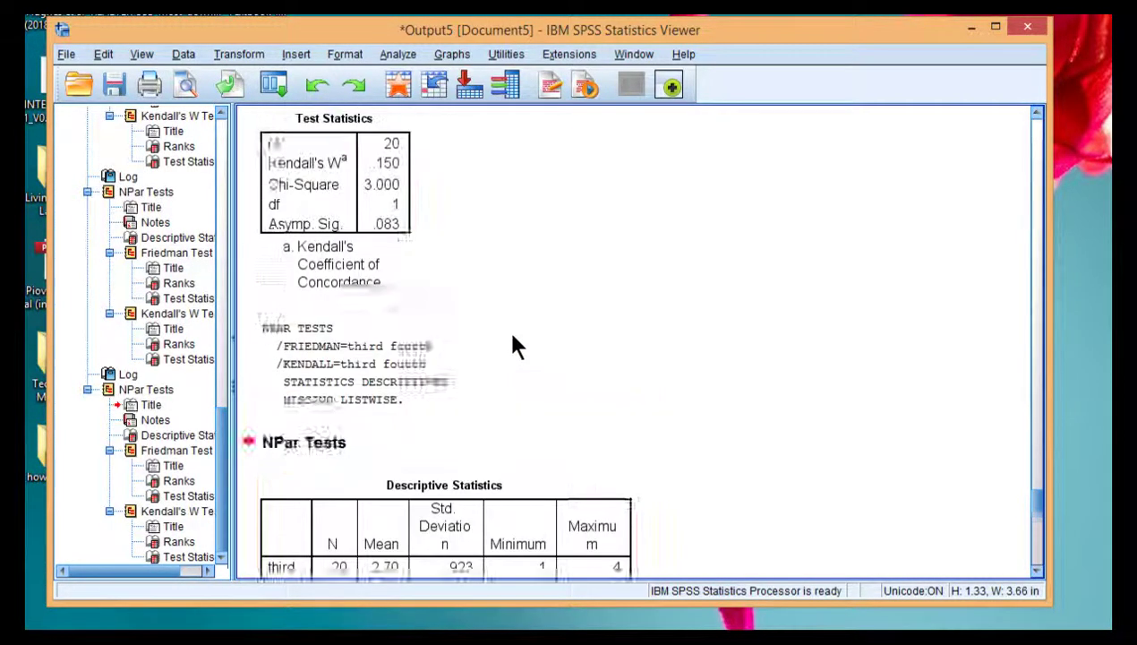
{"action": "scroll", "coordinate": [515, 344], "scroll_direction": "up", "scroll_amount": 10}
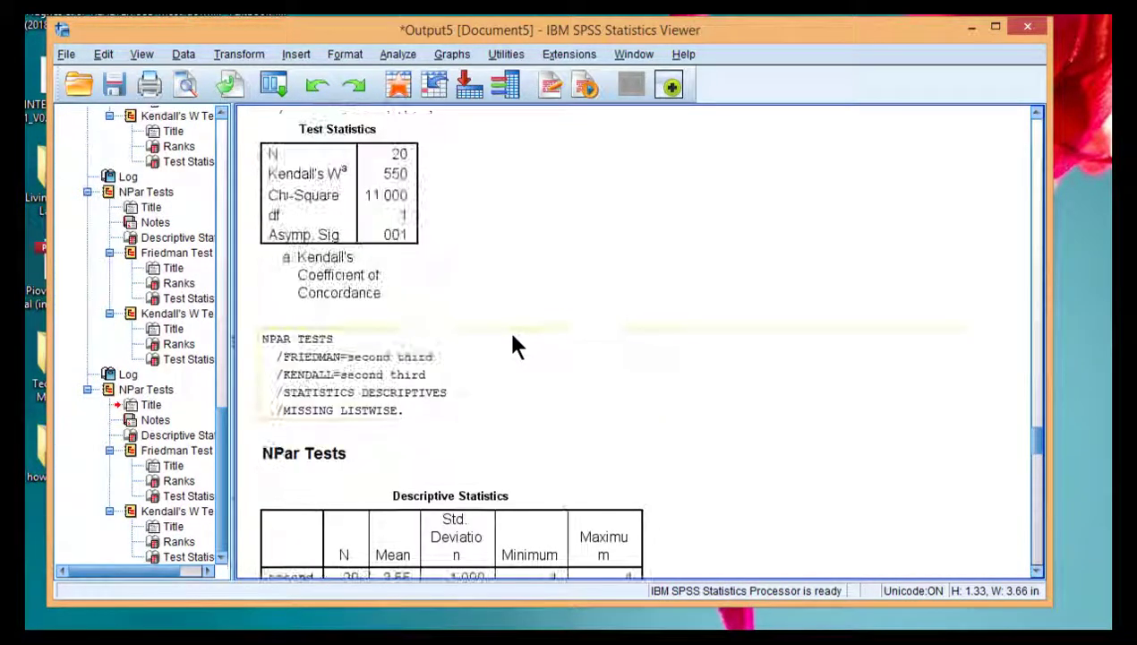
{"action": "scroll", "coordinate": [515, 345], "scroll_direction": "down", "scroll_amount": 10}
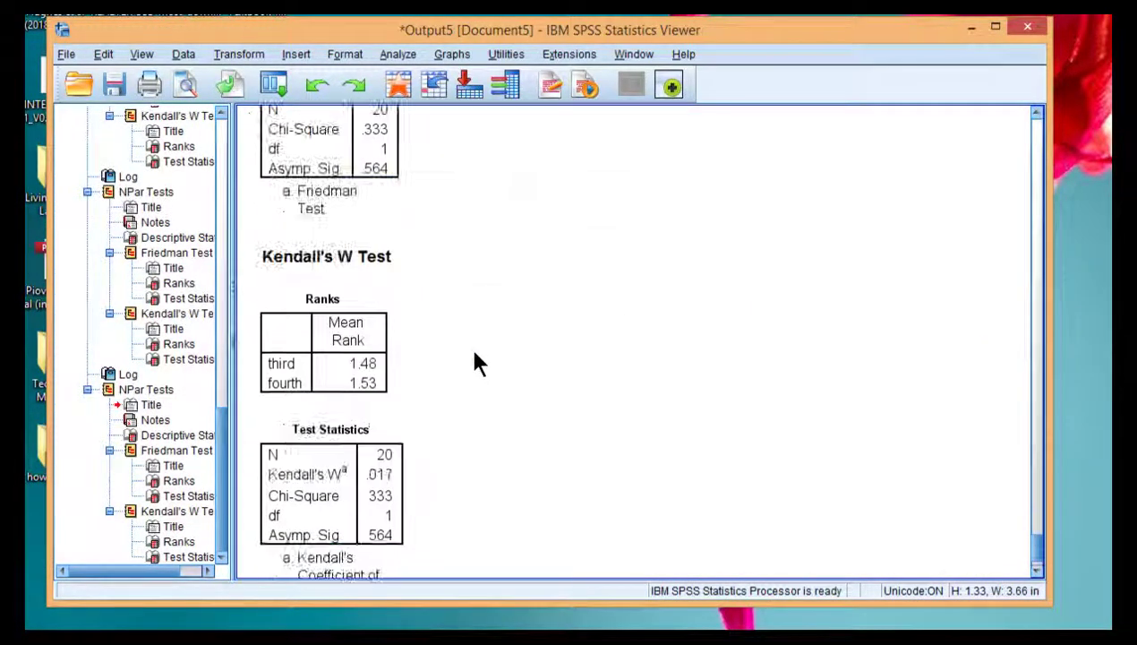
Maximize the viewer, review the four-rating Ranks table, then return to the classical_appreciation.sav data
{"action": "scroll", "coordinate": [477, 362], "scroll_direction": "down", "scroll_amount": 2}
{"action": "key", "text": "super+Up"}
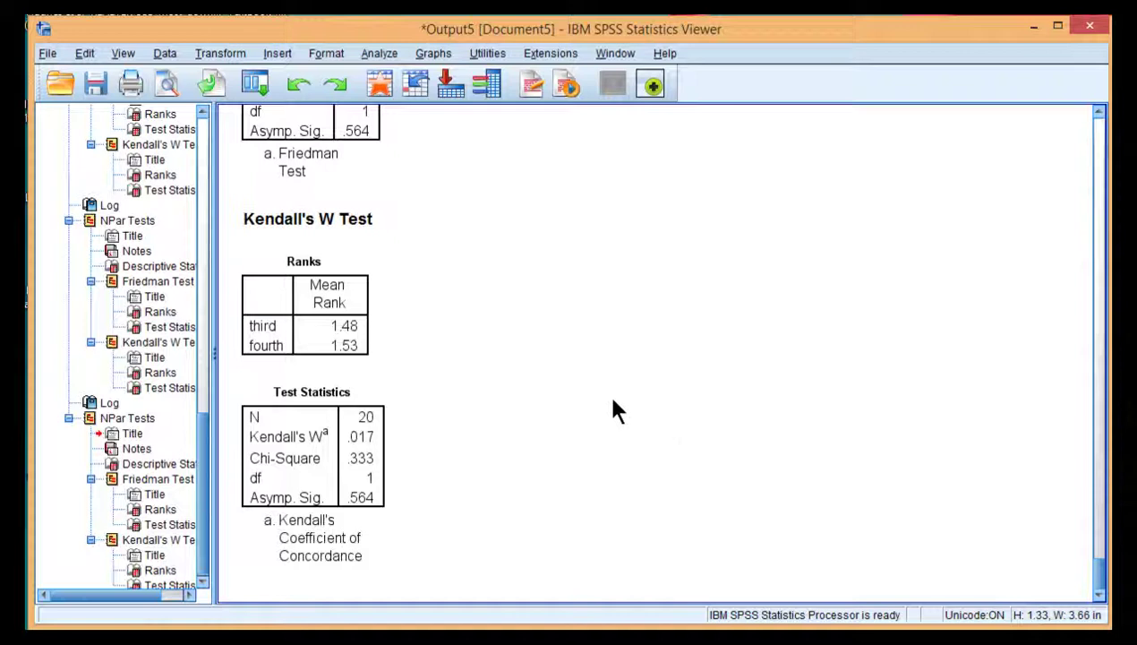
{"action": "scroll", "coordinate": [612, 400], "scroll_direction": "up", "scroll_amount": 10}
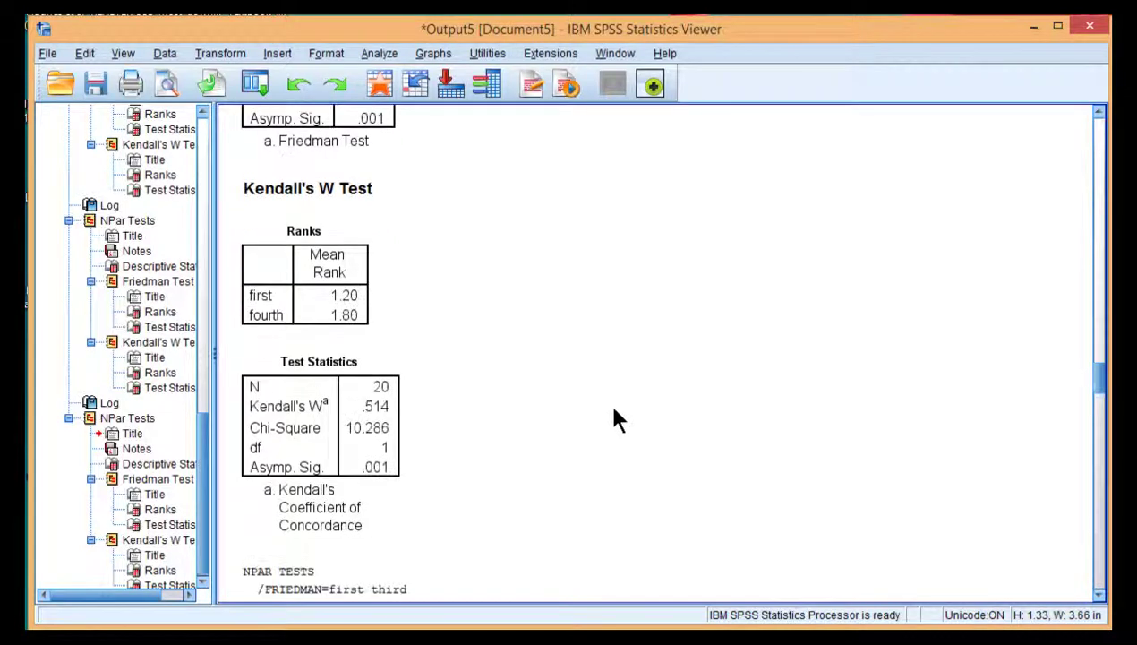
{"action": "scroll", "coordinate": [614, 414], "scroll_direction": "up", "scroll_amount": 15}
{"action": "scroll", "coordinate": [573, 356], "scroll_direction": "down", "scroll_amount": 10}
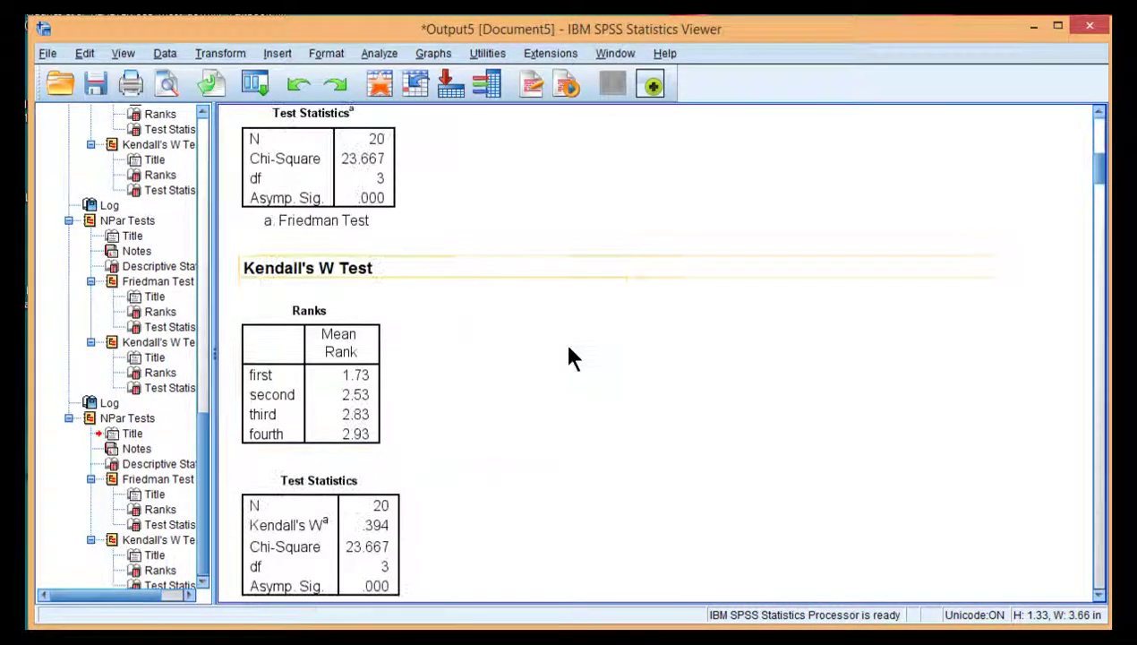
{"action": "left_click", "coordinate": [380, 302]}
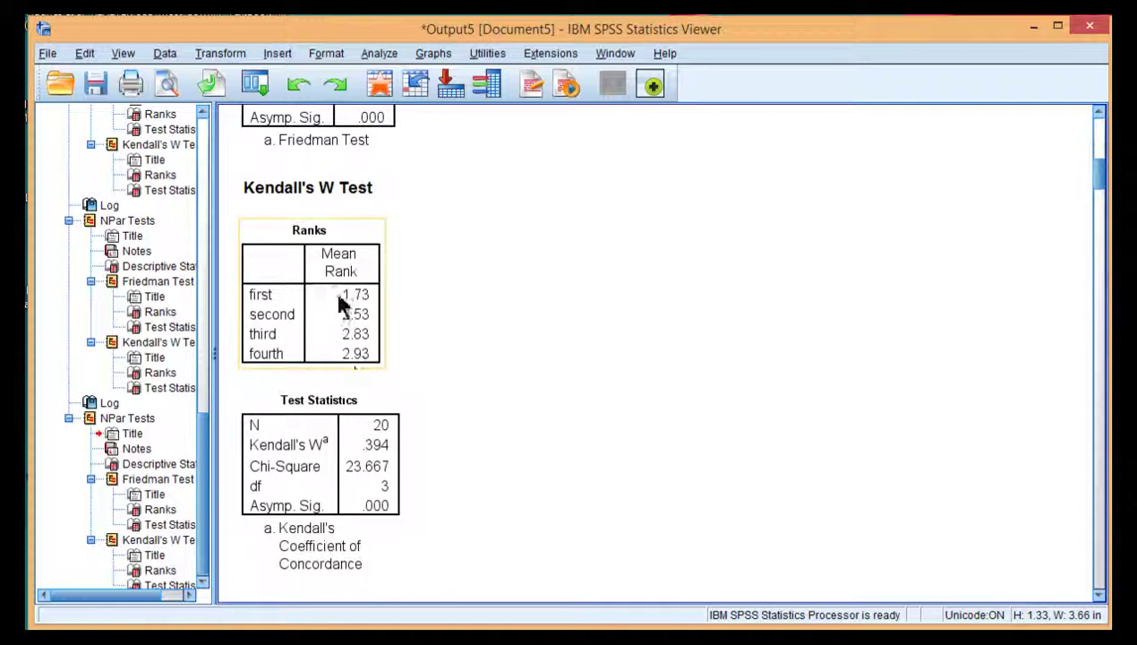
{"action": "left_click", "coordinate": [358, 381]}
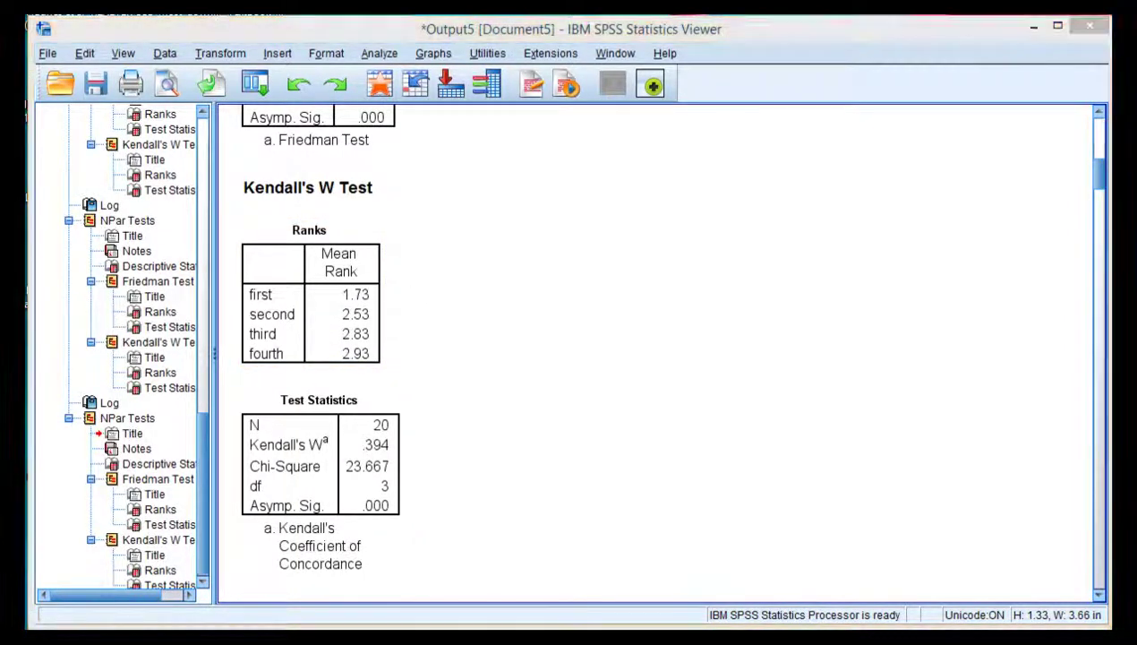
{"action": "key", "text": "alt+Tab"}
Compare row 1's four ratings with its first_rank through fourth_rank values in the data editor
{"action": "left_click", "coordinate": [147, 156]}
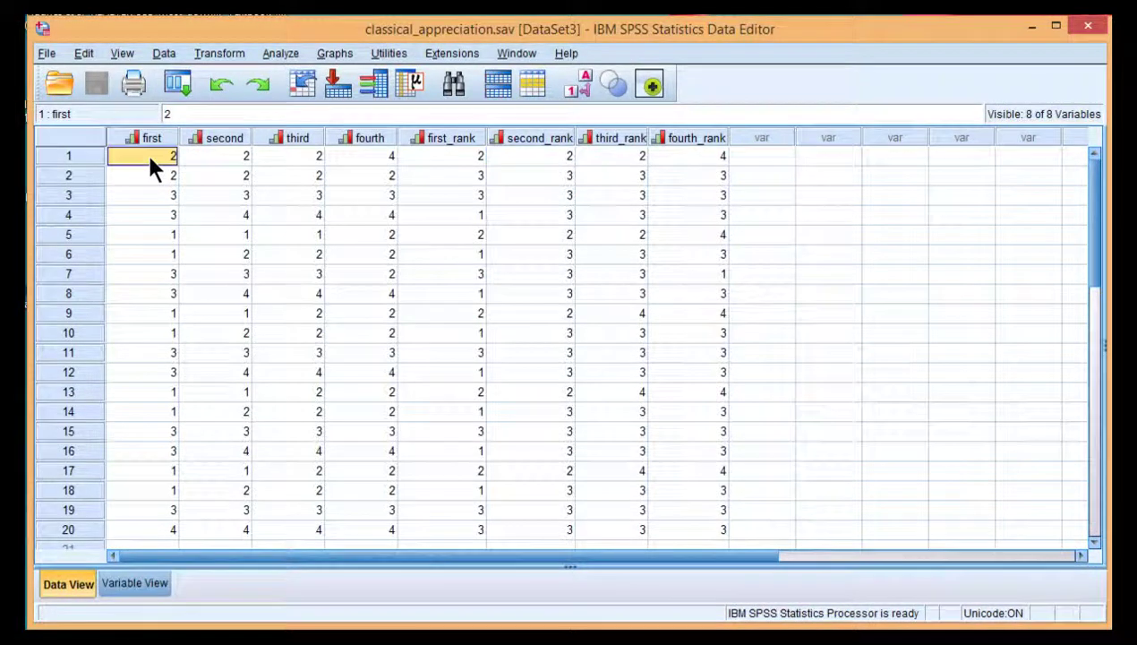
{"action": "left_click_drag", "start_coordinate": [150, 161], "coordinate": [205, 181]}
{"action": "left_click", "coordinate": [390, 293]}
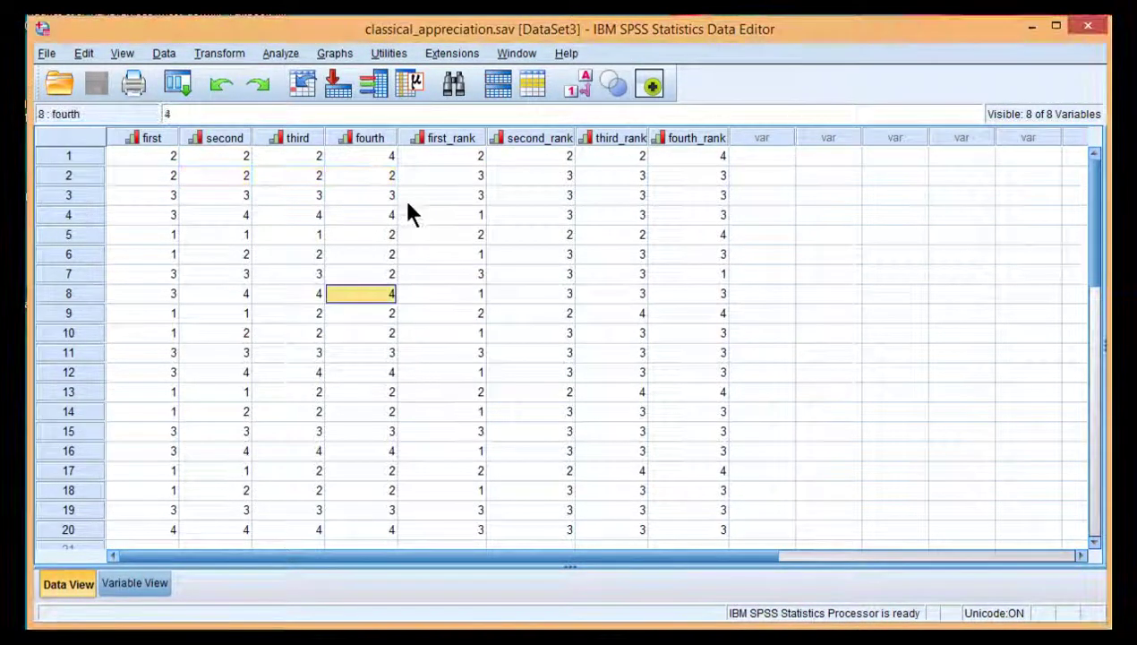
{"action": "left_click_drag", "start_coordinate": [454, 157], "coordinate": [665, 168]}
{"action": "left_click", "coordinate": [445, 177]}
{"action": "left_click", "coordinate": [685, 195]}
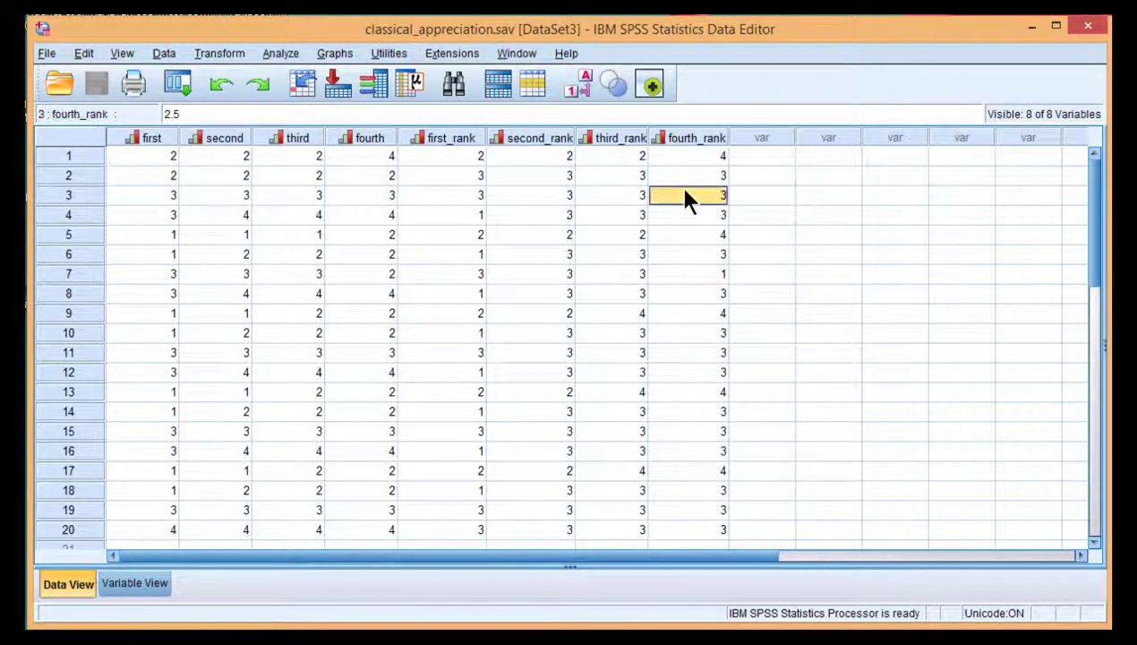
{"action": "key", "text": "alt+Tab"}
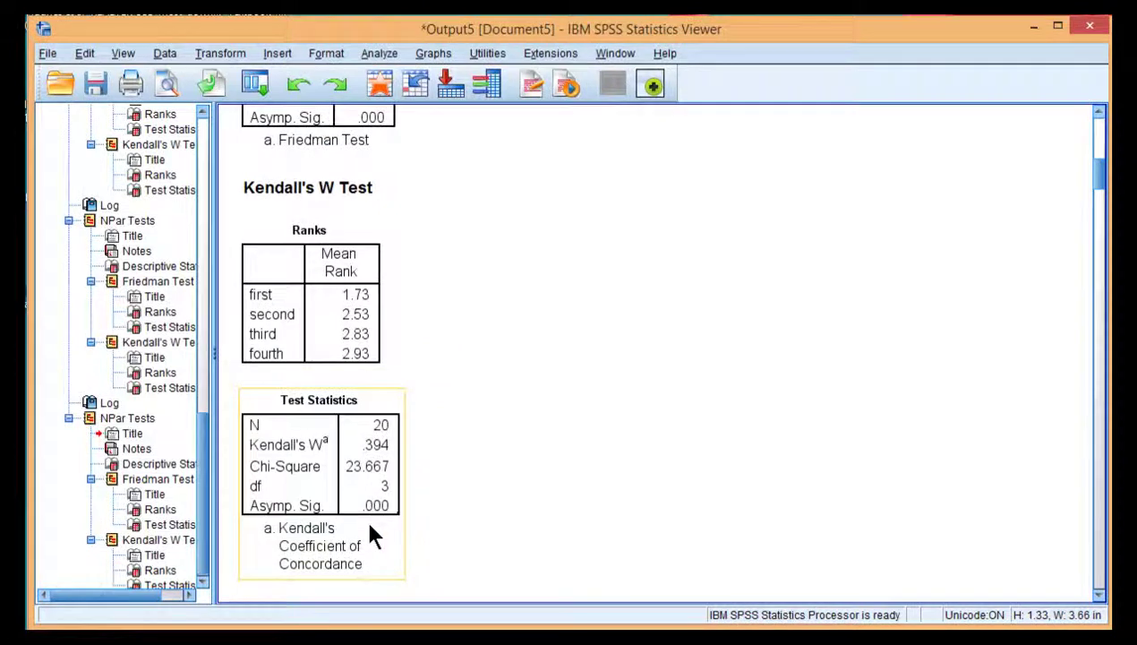
{"action": "scroll", "coordinate": [469, 391], "scroll_direction": "down", "scroll_amount": 3}
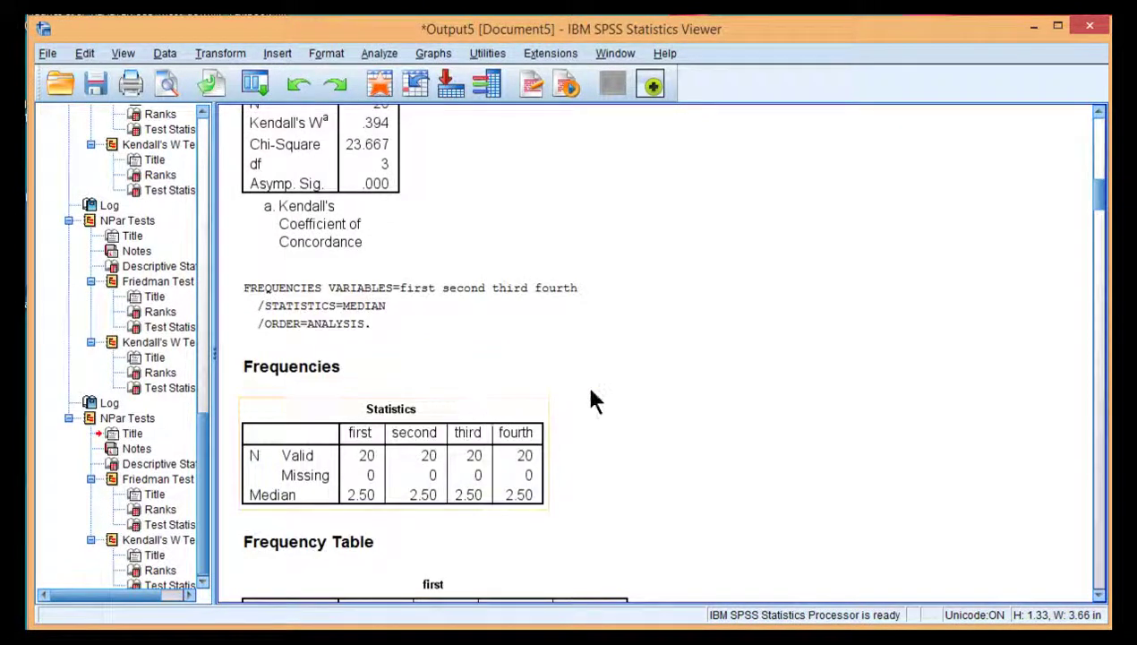
{"action": "scroll", "coordinate": [590, 392], "scroll_direction": "down", "scroll_amount": 1}
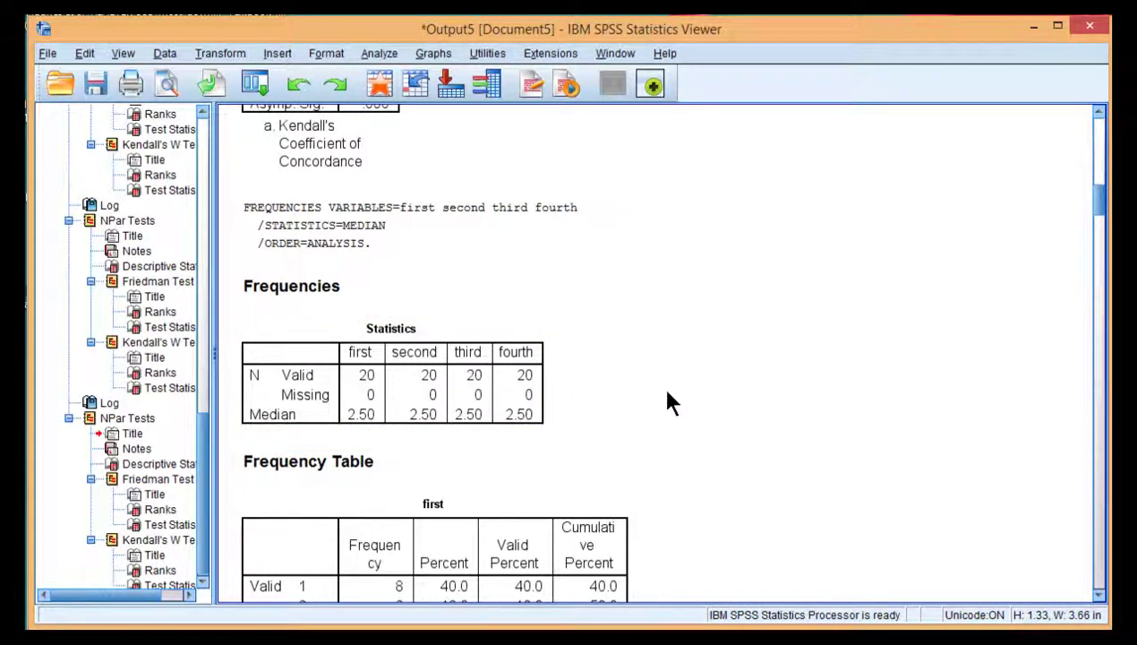
{"action": "scroll", "coordinate": [654, 389], "scroll_direction": "up", "scroll_amount": 10}
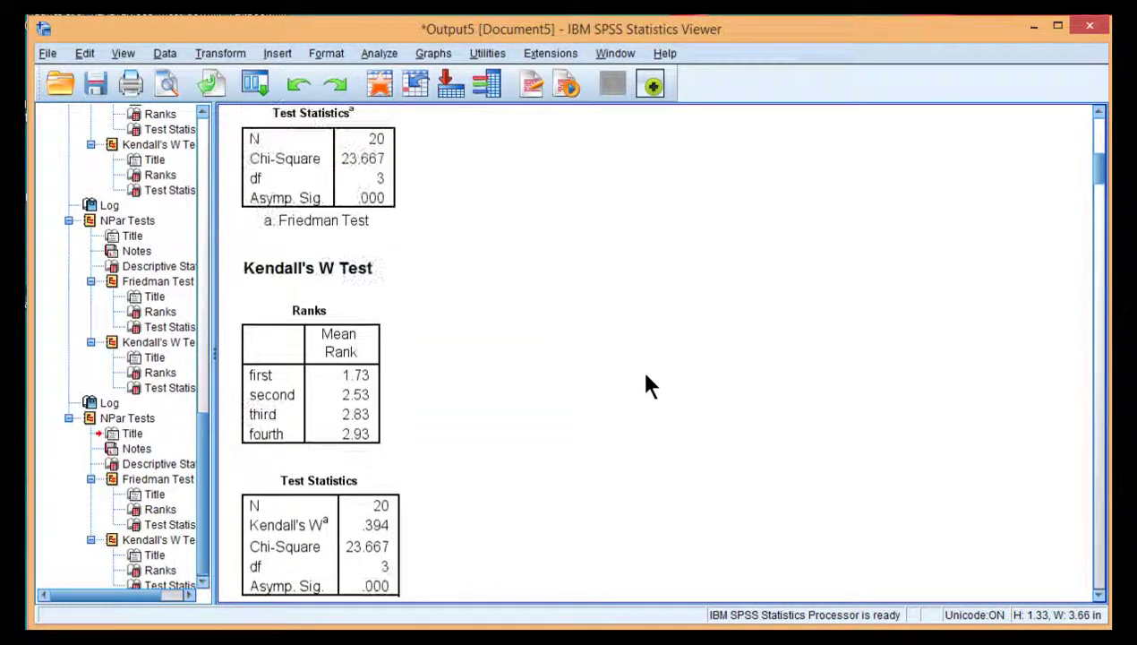
{"action": "scroll", "coordinate": [593, 325], "scroll_direction": "down", "scroll_amount": 15}
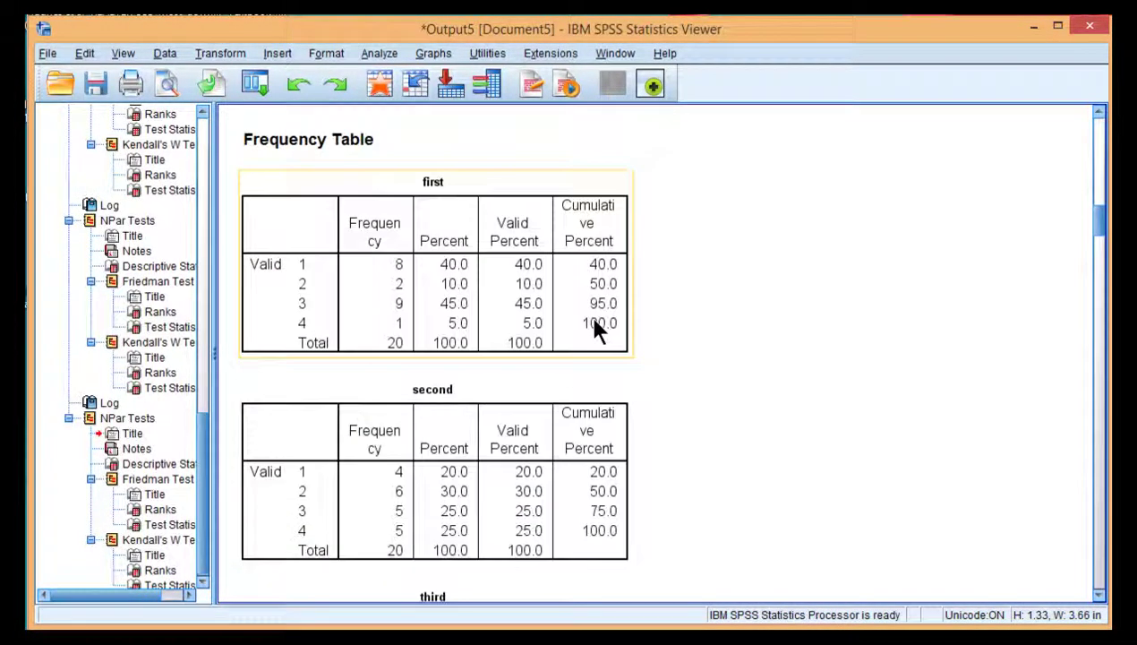
{"action": "scroll", "coordinate": [595, 322], "scroll_direction": "down", "scroll_amount": 15}
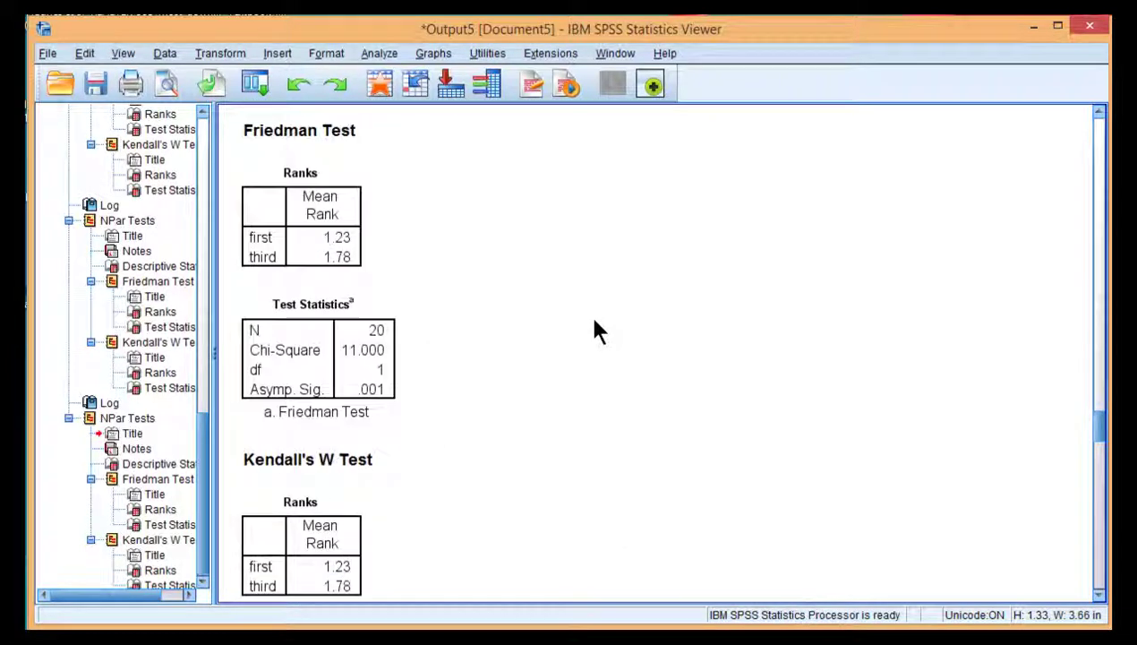
{"action": "scroll", "coordinate": [609, 322], "scroll_direction": "down", "scroll_amount": 5}
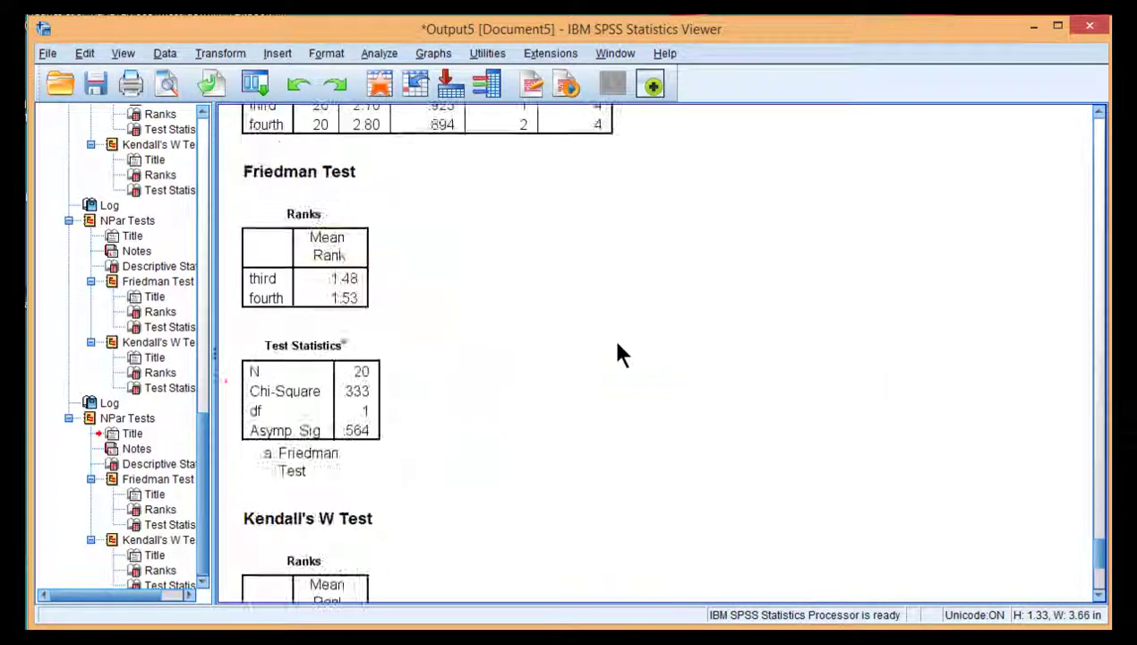
{"action": "scroll", "coordinate": [620, 353], "scroll_direction": "down", "scroll_amount": 4}
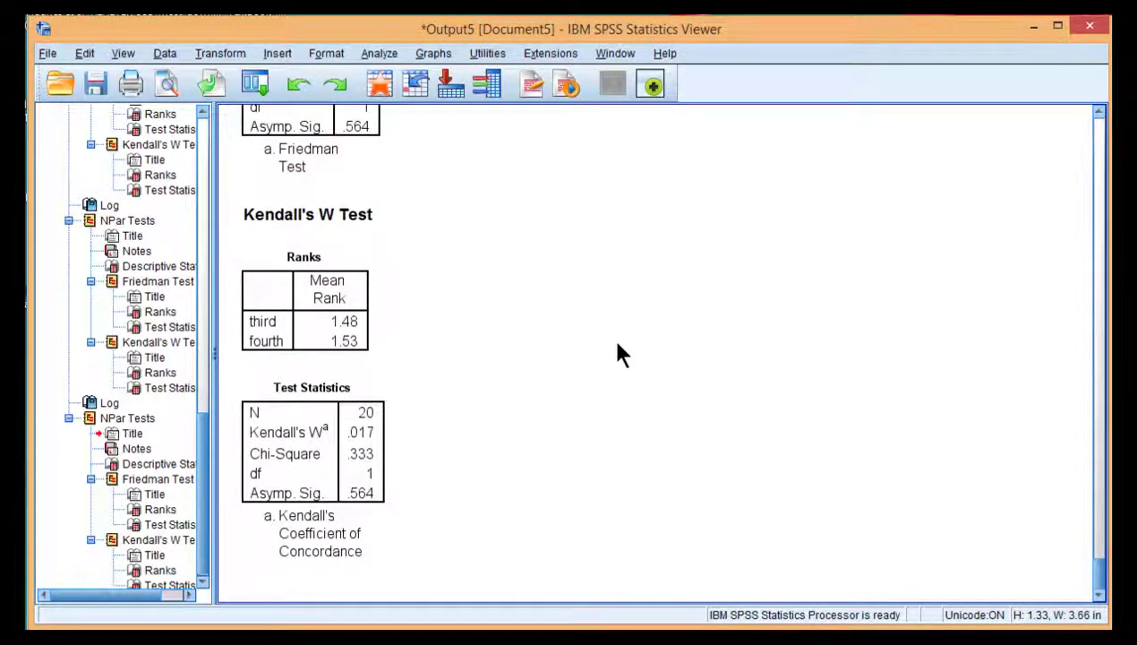
{"action": "scroll", "coordinate": [533, 389], "scroll_direction": "up", "scroll_amount": 6}
{"action": "scroll", "coordinate": [532, 392], "scroll_direction": "down", "scroll_amount": 3}
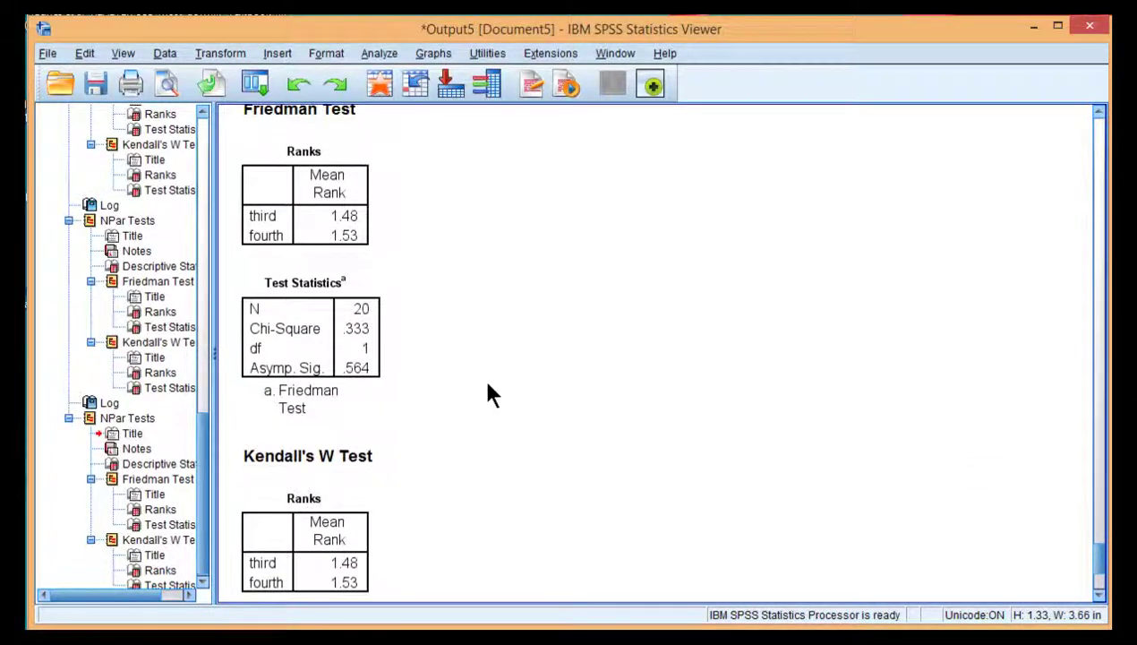
{"action": "scroll", "coordinate": [481, 389], "scroll_direction": "up", "scroll_amount": 10}
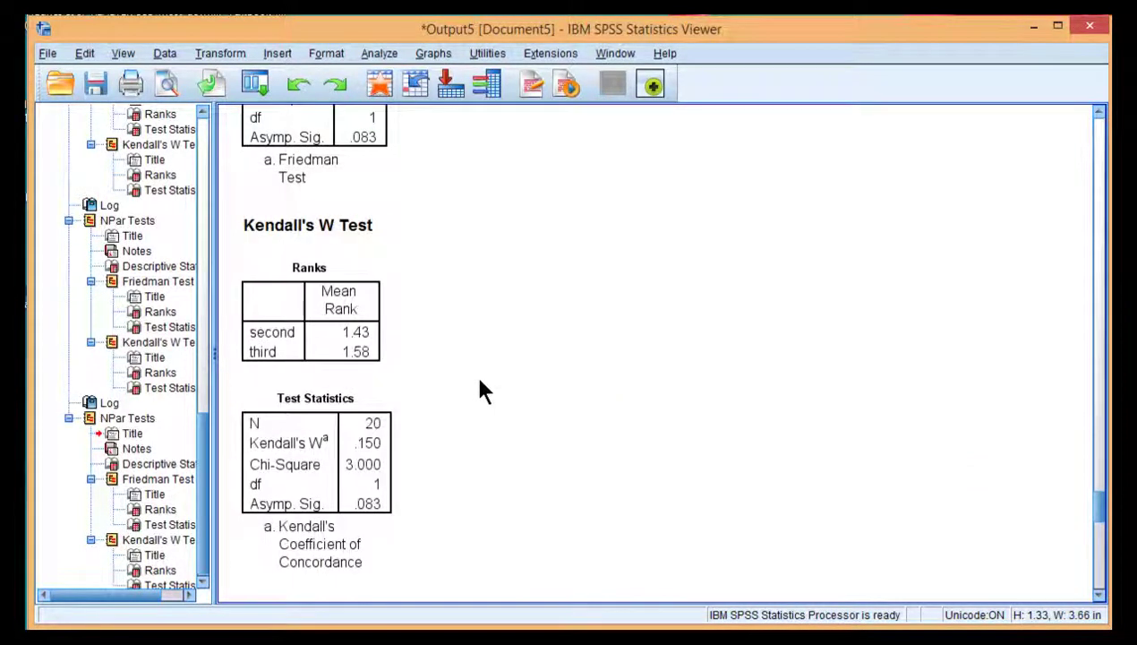